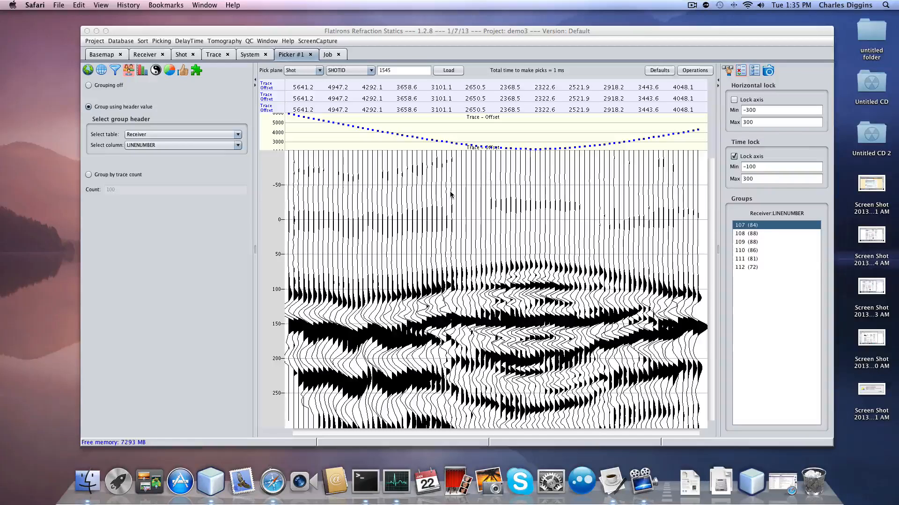
Step: Show the basemap in the picker and view the trace gathers of shots across the survey, ending with shot 1973
{"action": "left_click", "coordinate": [88, 73]}
{"action": "left_click", "coordinate": [88, 71]}
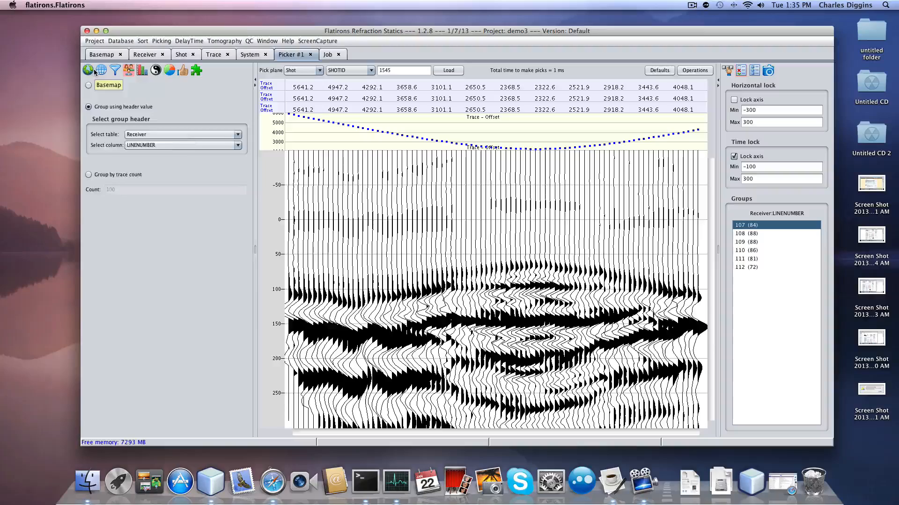
{"action": "left_click", "coordinate": [186, 290]}
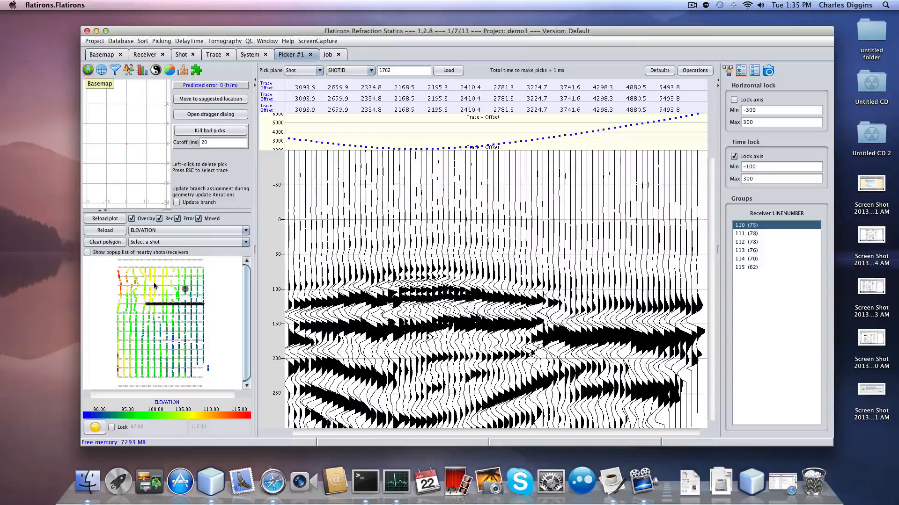
{"action": "left_click", "coordinate": [152, 283]}
{"action": "left_click", "coordinate": [157, 321]}
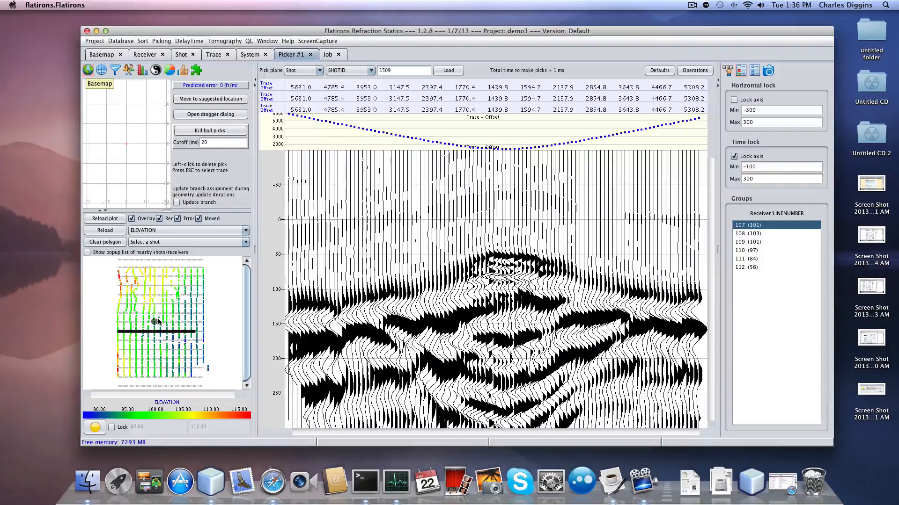
{"action": "left_click", "coordinate": [173, 350]}
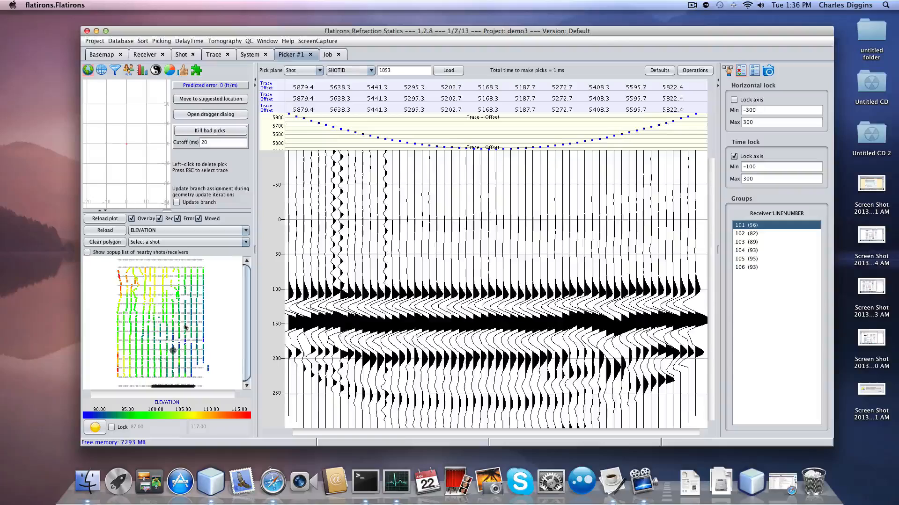
{"action": "left_click", "coordinate": [184, 324]}
{"action": "left_click", "coordinate": [176, 301]}
{"action": "left_click", "coordinate": [162, 288]}
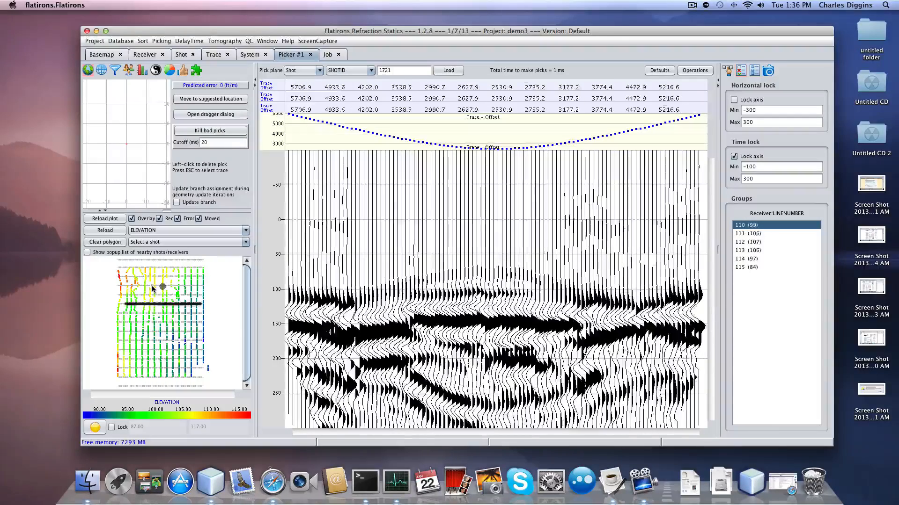
{"action": "left_click", "coordinate": [139, 286]}
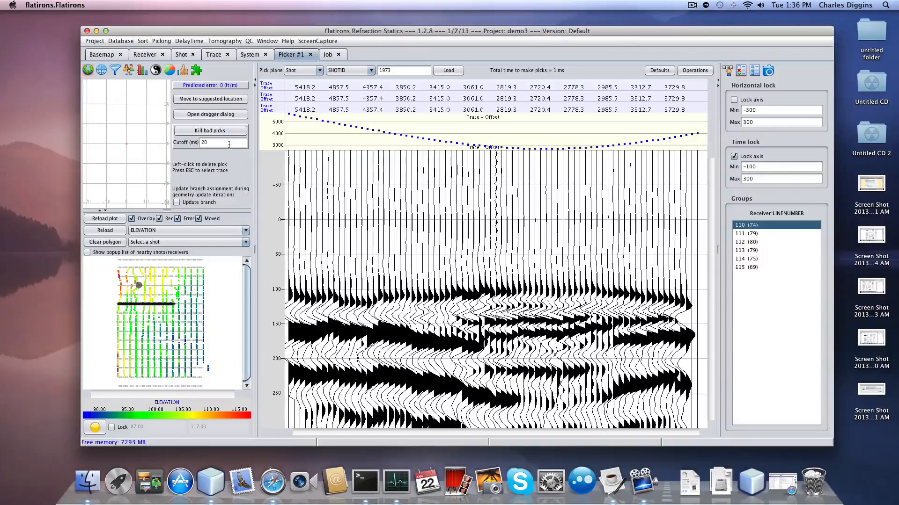
Step: Turn off trace grouping so all traces of the shot are displayed together, and enable the background color for the traces
{"action": "left_click", "coordinate": [128, 70]}
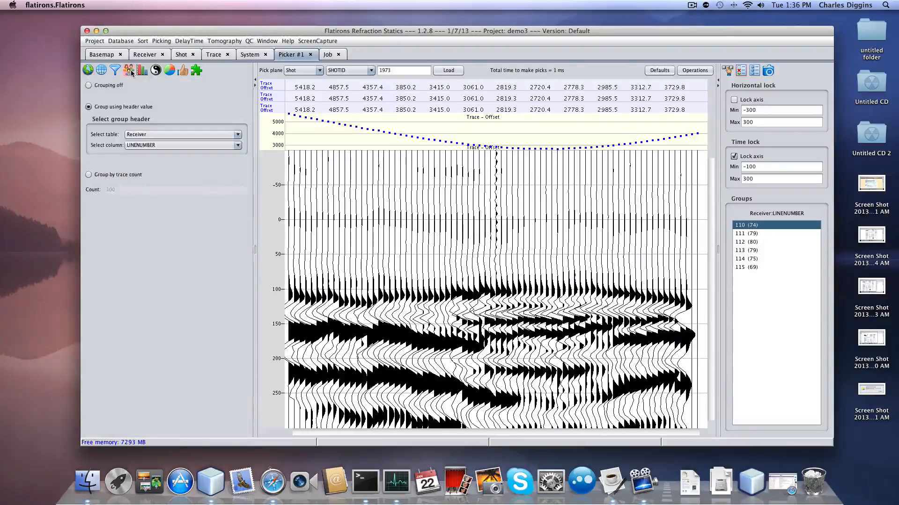
{"action": "left_click", "coordinate": [100, 87]}
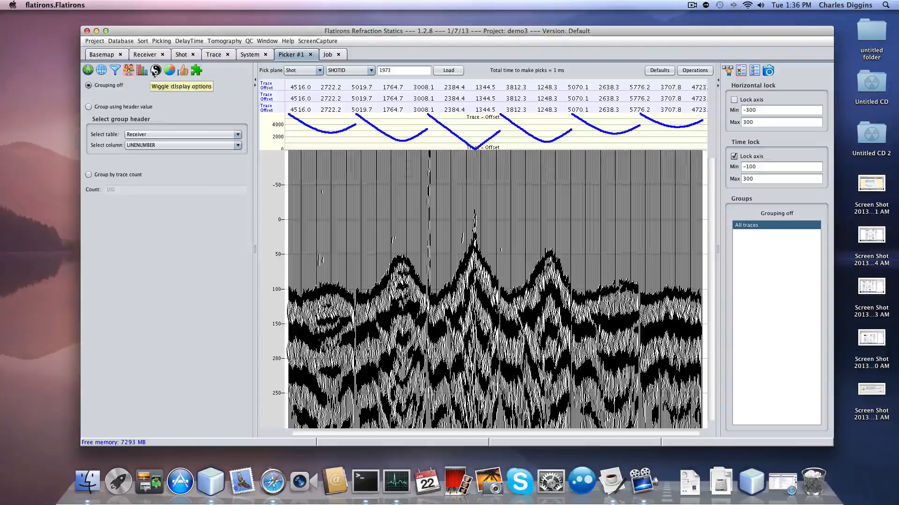
{"action": "left_click", "coordinate": [155, 71]}
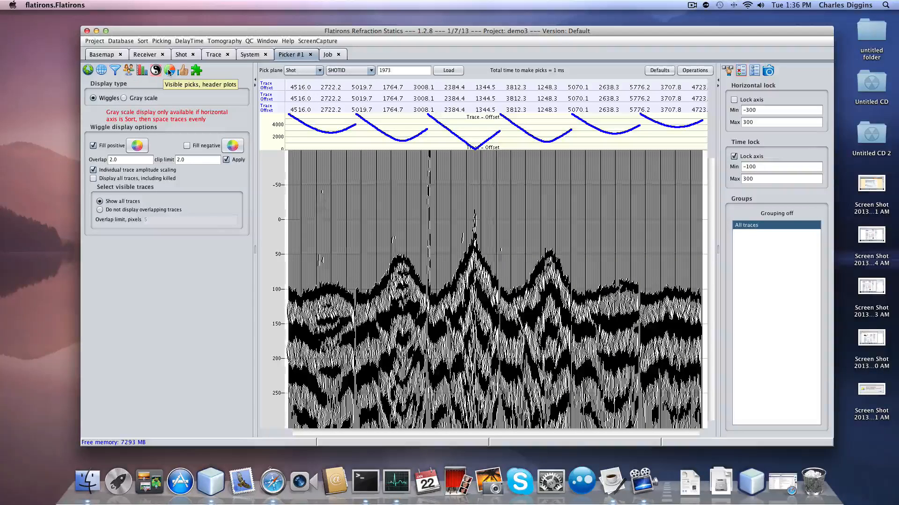
{"action": "left_click", "coordinate": [169, 71]}
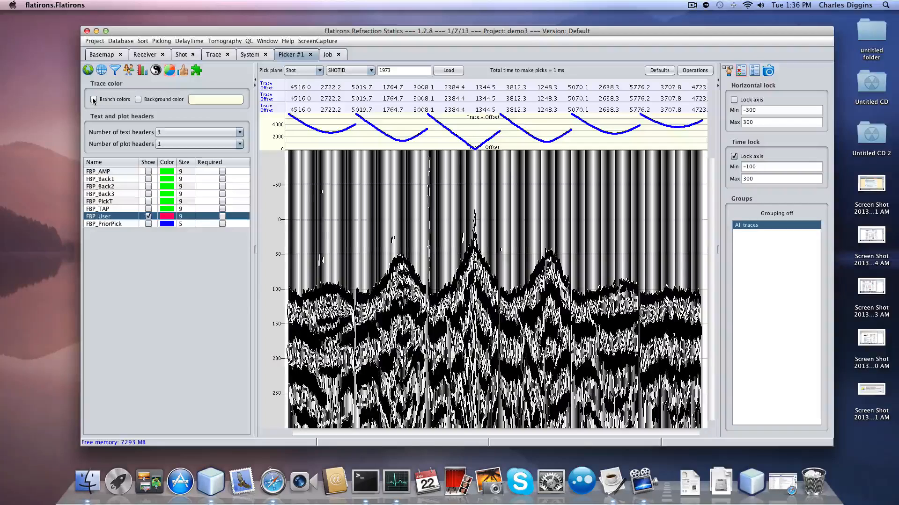
{"action": "left_click", "coordinate": [138, 100]}
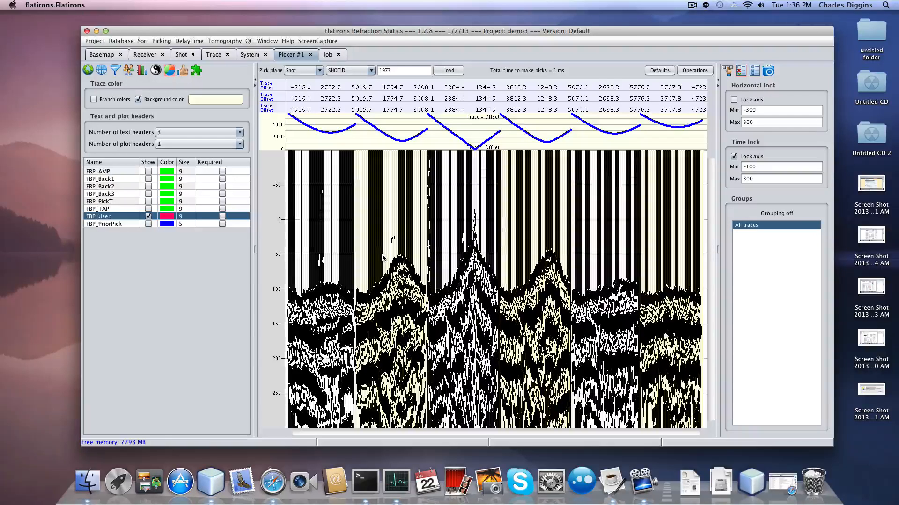
Step: Open the linear moveout trend definition using traces
{"action": "left_click", "coordinate": [164, 42]}
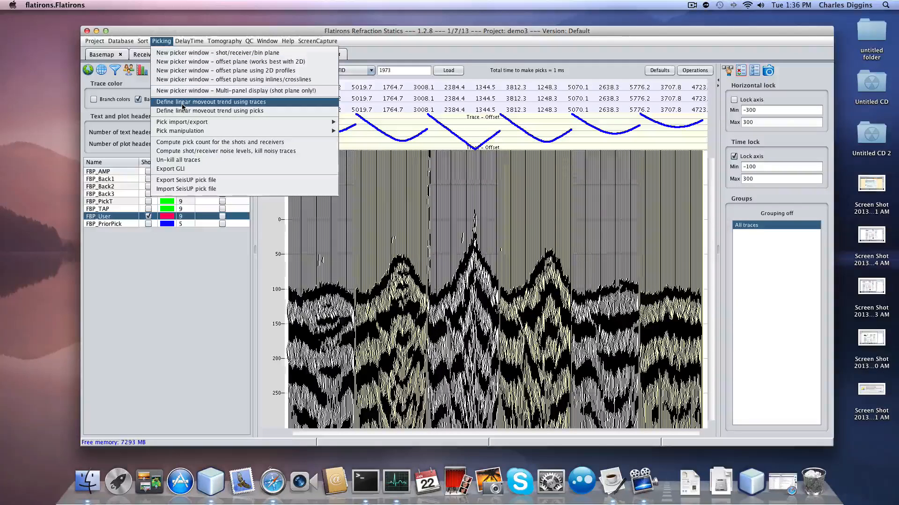
{"action": "left_click", "coordinate": [220, 105]}
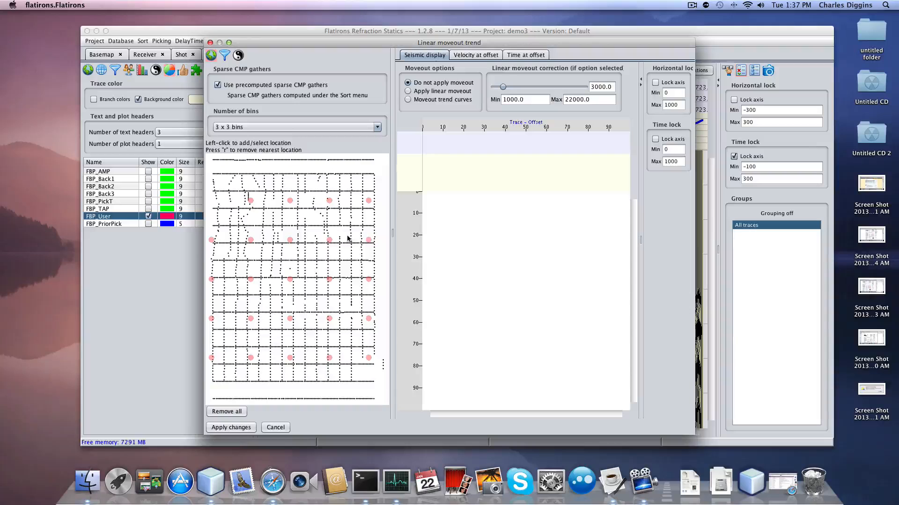
Step: Examine the sparse CMP gathers at the interior map locations, from the first row down to the fourth
{"action": "left_click", "coordinate": [251, 200]}
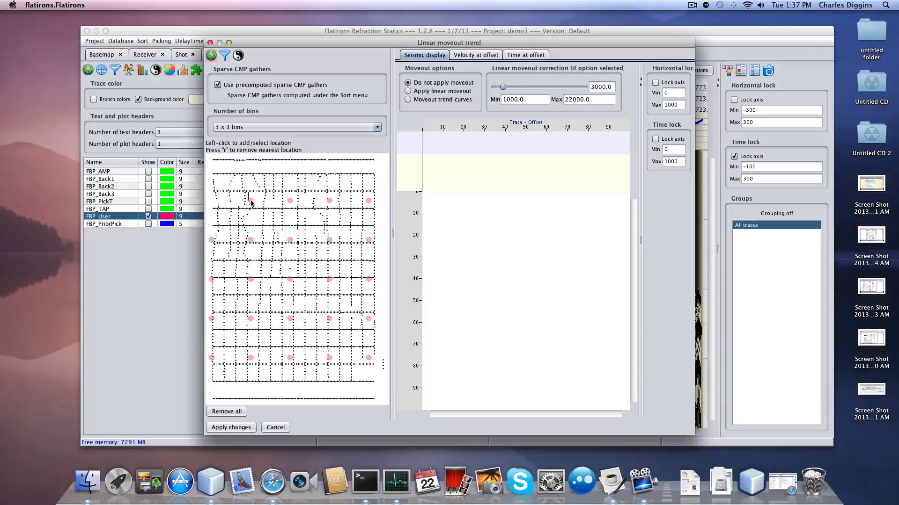
{"action": "left_click", "coordinate": [290, 201]}
{"action": "left_click", "coordinate": [329, 200]}
{"action": "left_click", "coordinate": [329, 239]}
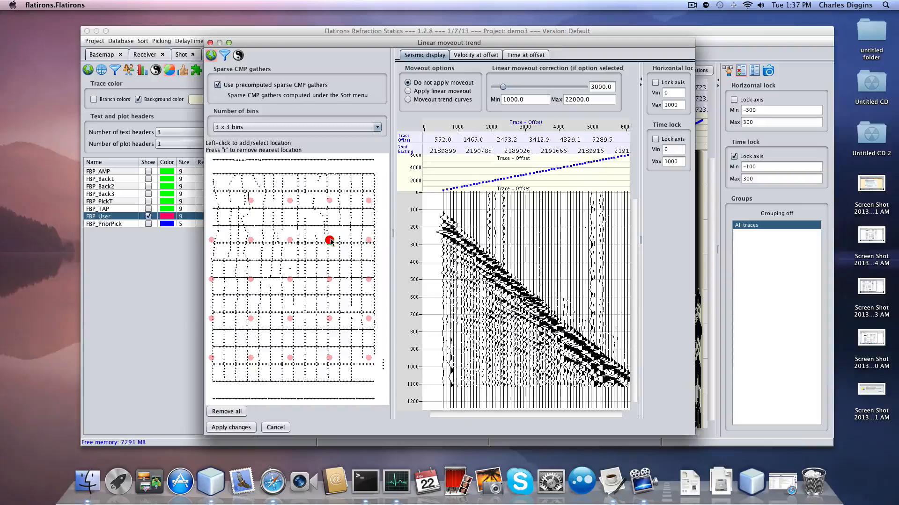
{"action": "left_click", "coordinate": [290, 240]}
{"action": "left_click", "coordinate": [251, 240]}
{"action": "left_click", "coordinate": [251, 280]}
{"action": "left_click", "coordinate": [290, 279]}
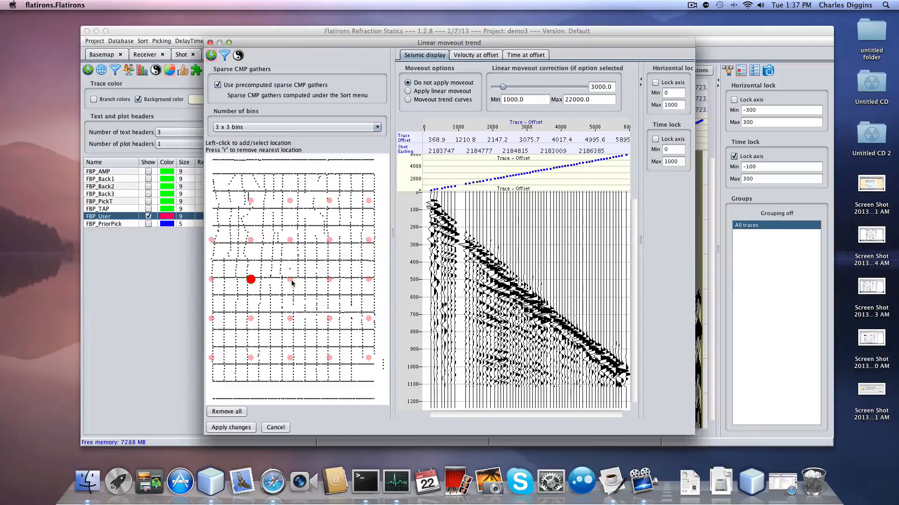
{"action": "left_click", "coordinate": [330, 280]}
{"action": "left_click", "coordinate": [330, 319]}
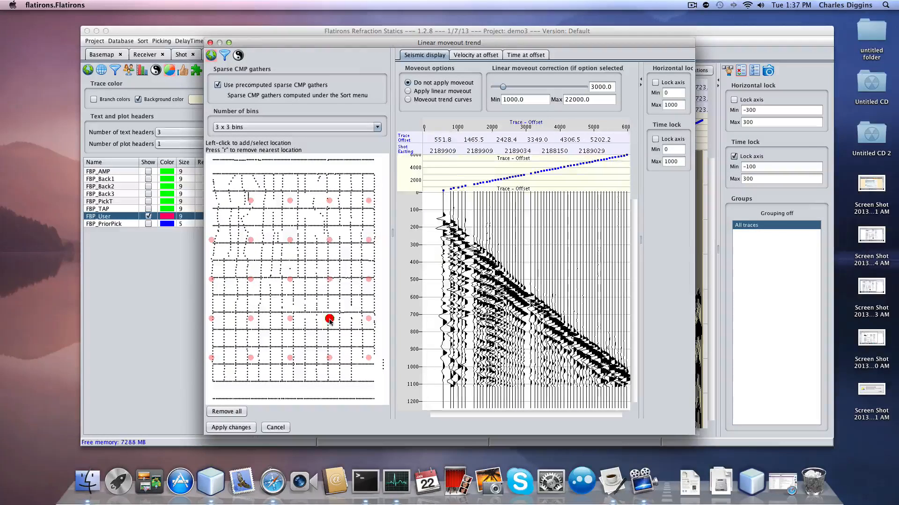
{"action": "left_click", "coordinate": [290, 318]}
{"action": "left_click", "coordinate": [251, 319]}
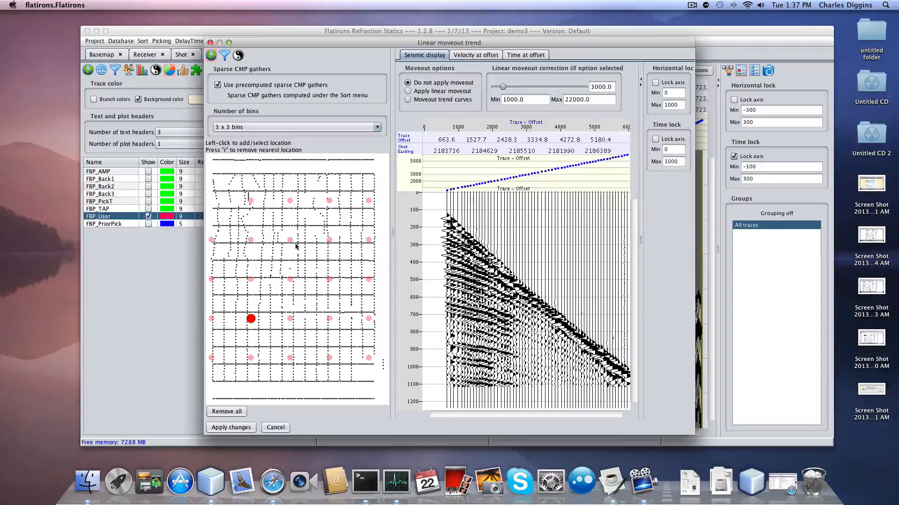
Step: Select the CMP gather at row four, column four of the location grid and apply linear moveout with a 6460 velocity
{"action": "left_click", "coordinate": [311, 302]}
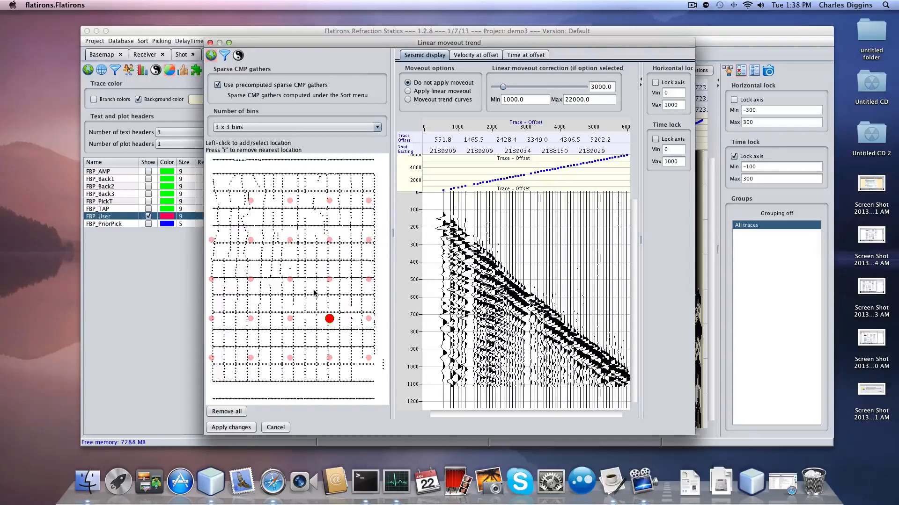
{"action": "left_click", "coordinate": [415, 91]}
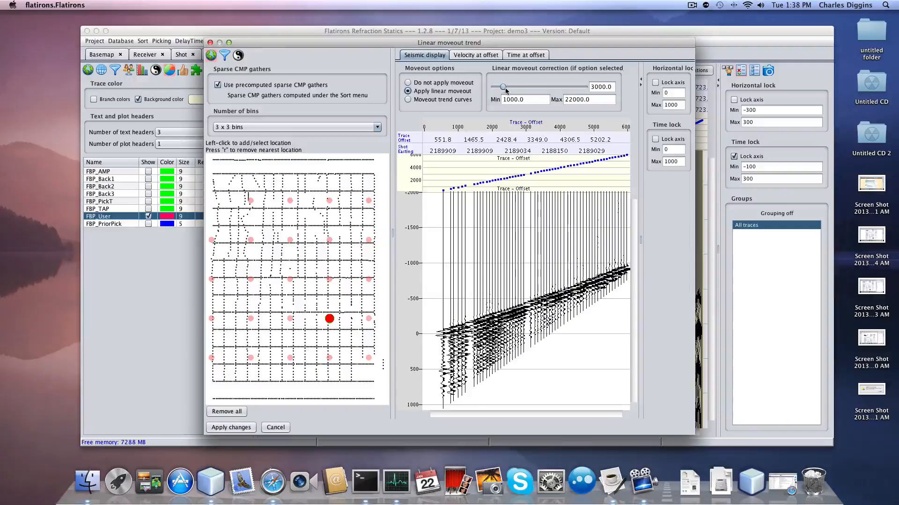
{"action": "left_click_drag", "start_coordinate": [506, 91], "coordinate": [519, 90]}
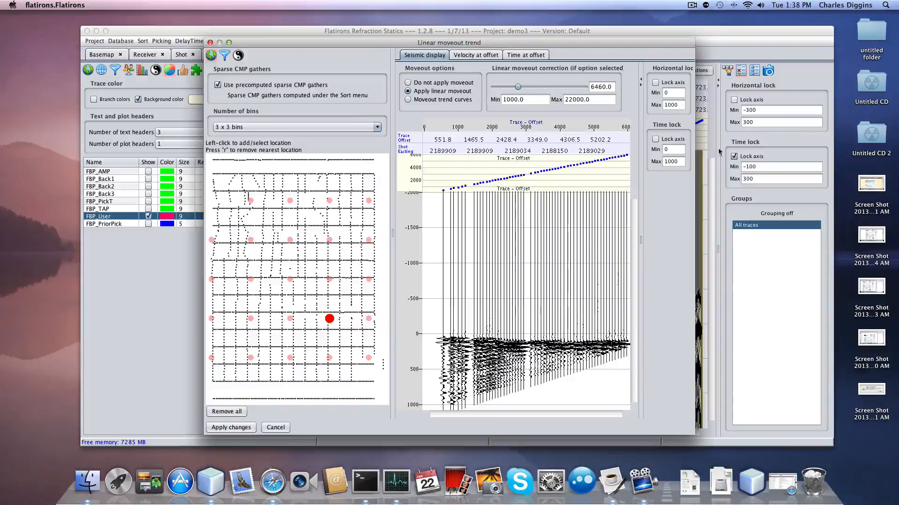
Step: Lock the gather display's time axis to a minimum of -100 and a maximum of 300
{"action": "left_click", "coordinate": [655, 139]}
{"action": "double_click", "coordinate": [671, 161]}
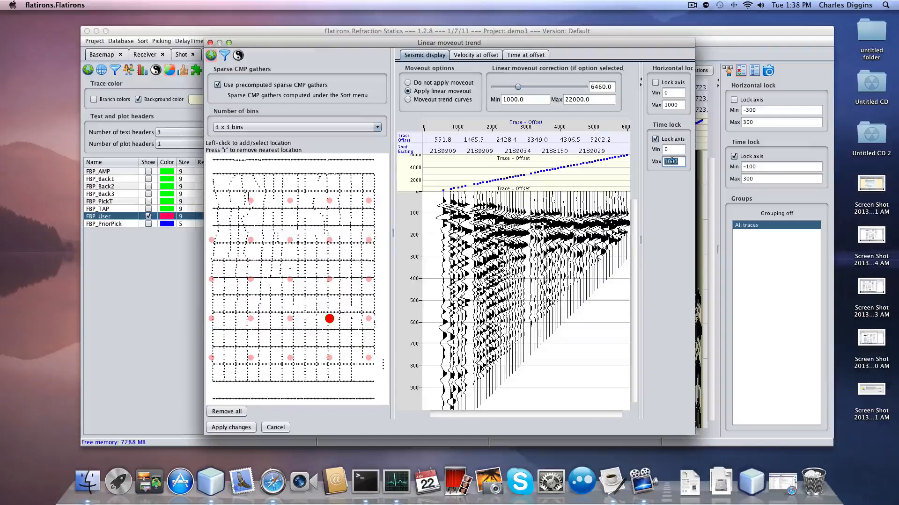
{"action": "type", "text": "300"}
{"action": "double_click", "coordinate": [675, 150]}
{"action": "type", "text": "-100"}
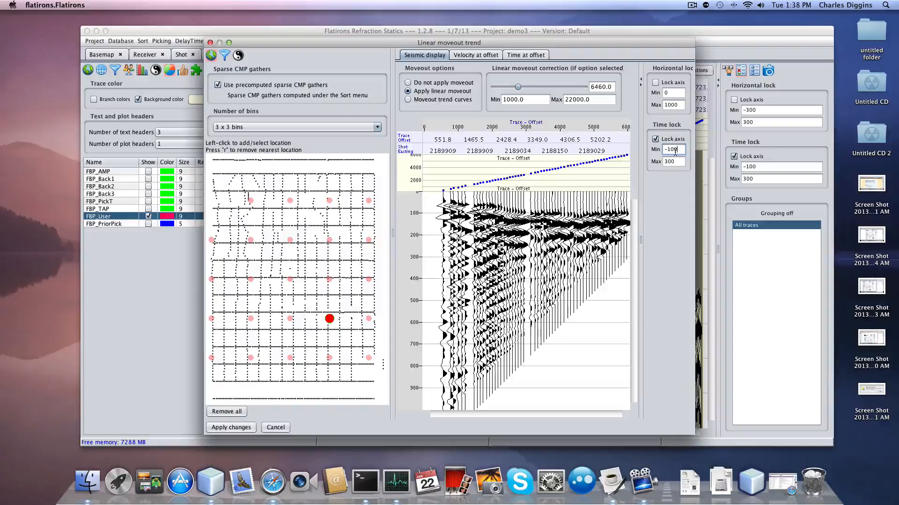
{"action": "key", "text": "Return"}
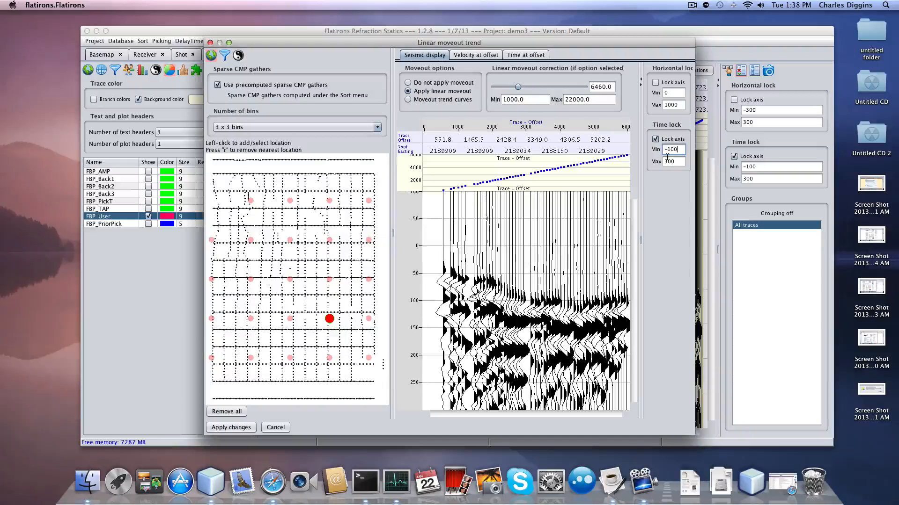
Step: Draw moveout trend curves through the row-four first arrivals: about 50 to 120 ms at column four, about 30 to 105 ms at column two
{"action": "left_click", "coordinate": [426, 274]}
{"action": "left_click_drag", "start_coordinate": [516, 308], "coordinate": [627, 315]}
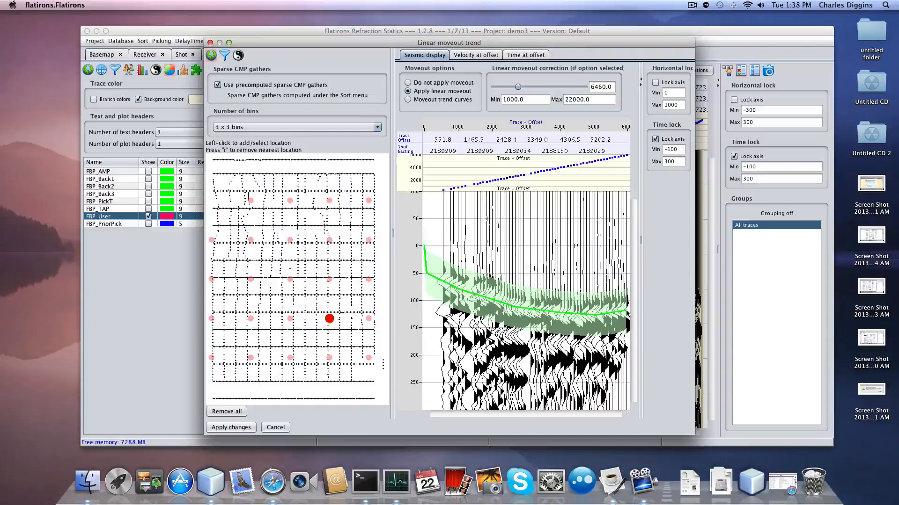
{"action": "left_click", "coordinate": [252, 320]}
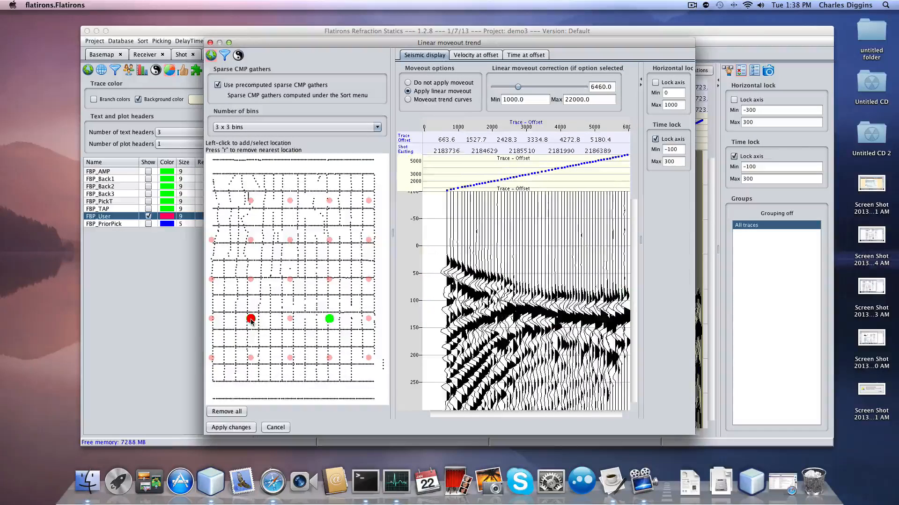
{"action": "mouse_move", "coordinate": [427, 264]}
{"action": "left_mouse_down"}
{"action": "mouse_move", "coordinate": [536, 302]}
{"action": "mouse_move", "coordinate": [626, 310]}
{"action": "left_mouse_up"}
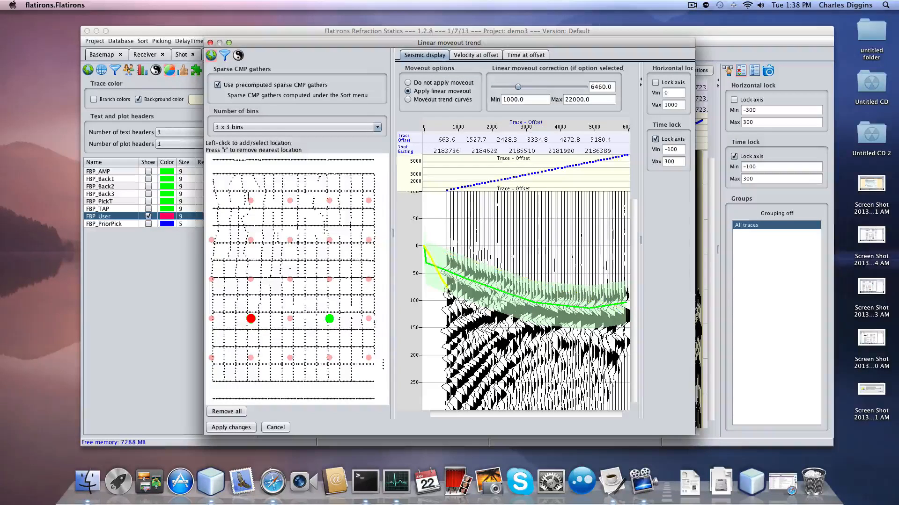
{"action": "left_click_drag", "start_coordinate": [423, 260], "coordinate": [426, 263]}
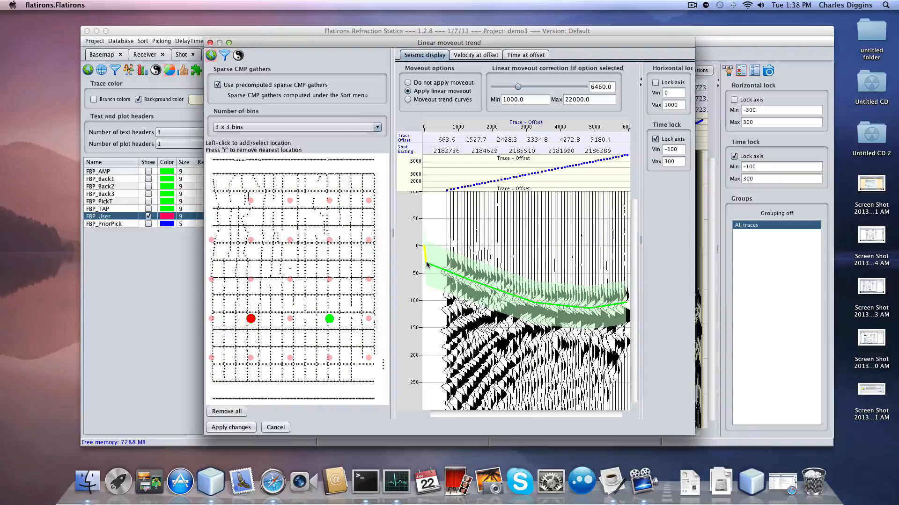
{"action": "left_click_drag", "start_coordinate": [426, 261], "coordinate": [445, 272]}
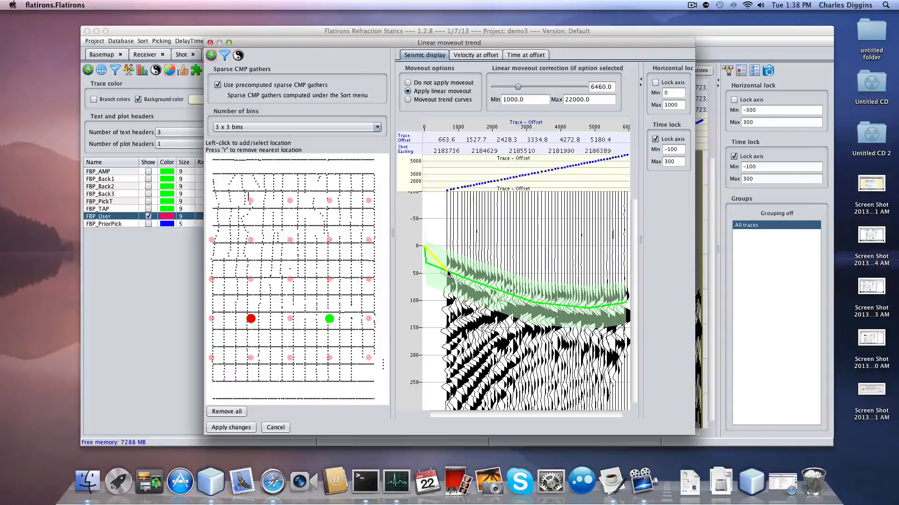
{"action": "mouse_move", "coordinate": [434, 250]}
{"action": "left_mouse_down"}
{"action": "mouse_move", "coordinate": [452, 274]}
{"action": "mouse_move", "coordinate": [425, 266]}
{"action": "left_mouse_up"}
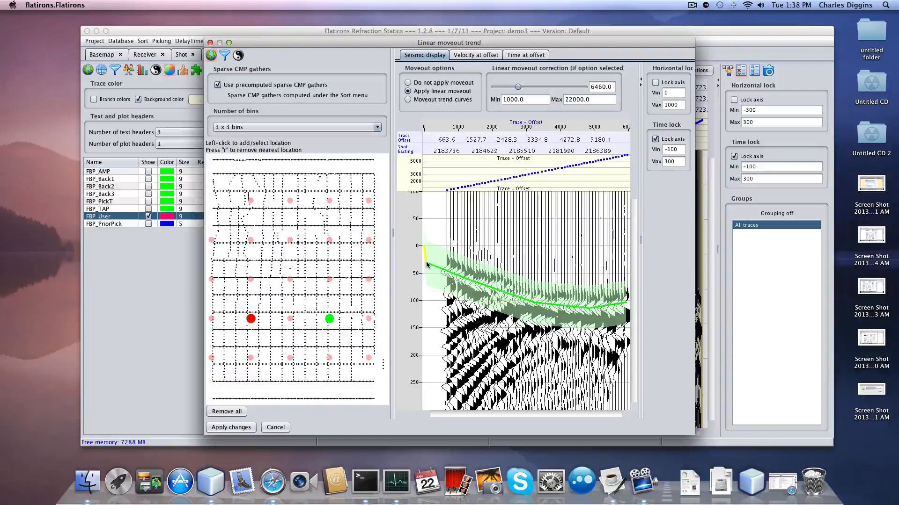
Step: Draw moveout trend curves through the first arrivals of the gathers at row two, columns two and four, and at the grid's central location
{"action": "left_click", "coordinate": [250, 241]}
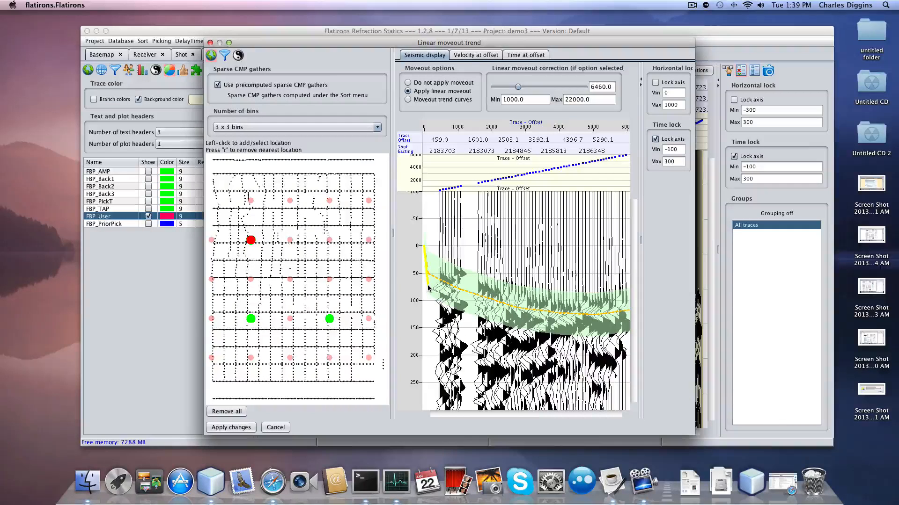
{"action": "mouse_move", "coordinate": [428, 288]}
{"action": "left_mouse_down"}
{"action": "mouse_move", "coordinate": [568, 318]}
{"action": "mouse_move", "coordinate": [627, 308]}
{"action": "left_mouse_up"}
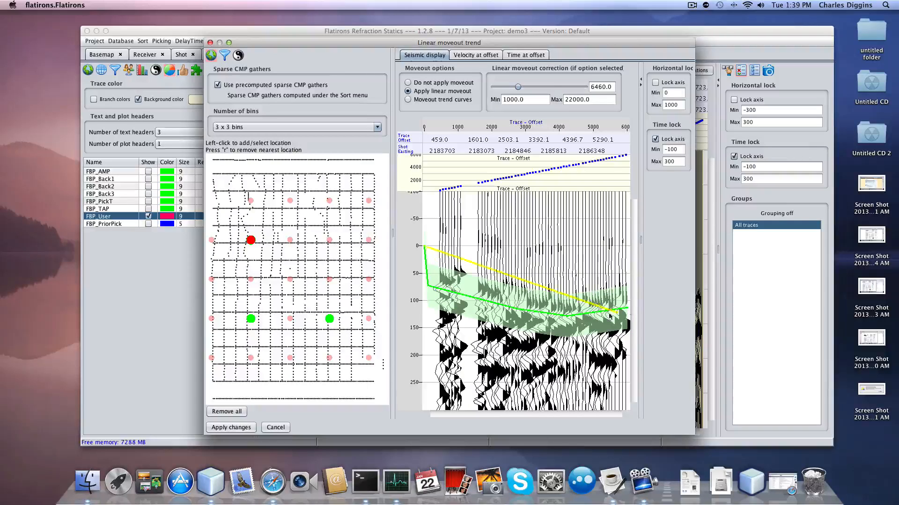
{"action": "left_click", "coordinate": [329, 241]}
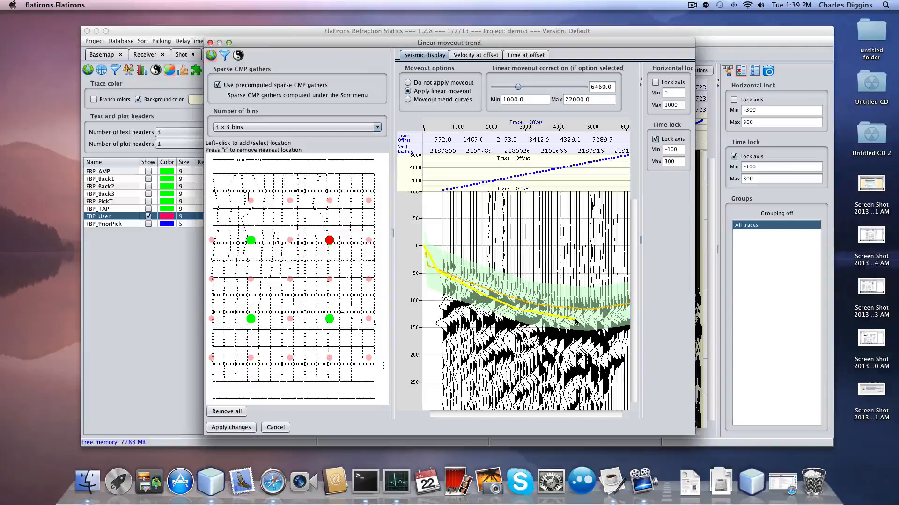
{"action": "double_click", "coordinate": [629, 314]}
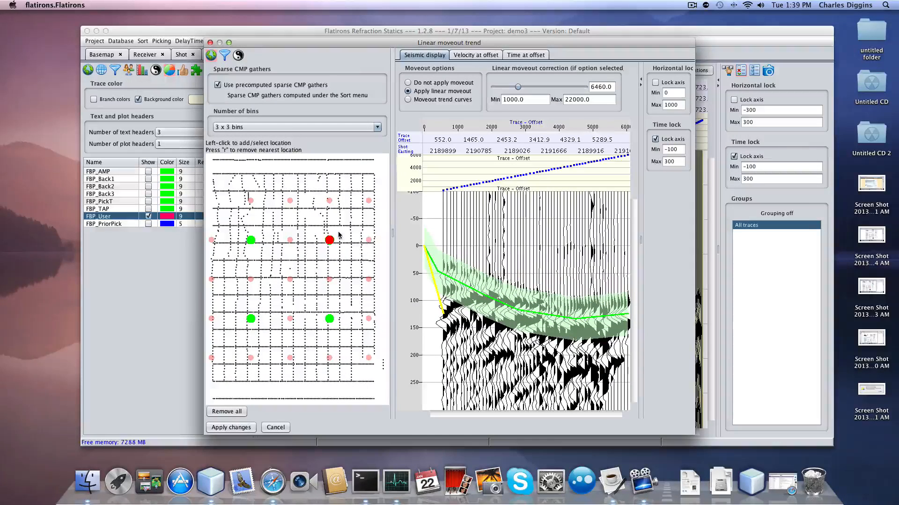
{"action": "left_click", "coordinate": [290, 281]}
{"action": "mouse_move", "coordinate": [436, 290]}
{"action": "left_mouse_down"}
{"action": "mouse_move", "coordinate": [548, 314]}
{"action": "mouse_move", "coordinate": [630, 313]}
{"action": "left_mouse_up"}
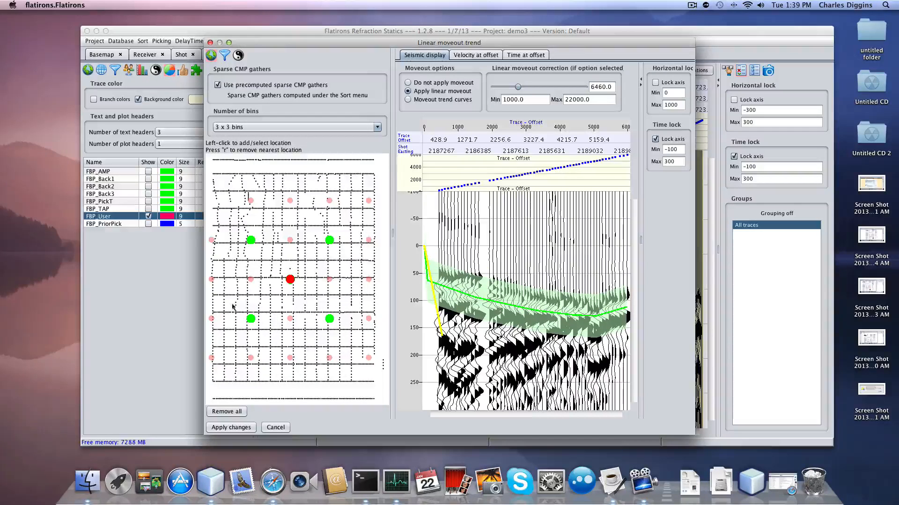
Step: Draw a moveout trend curve through the first arrivals at the location grid's row five, column five, from about 80 to 115 ms
{"action": "left_click", "coordinate": [212, 281]}
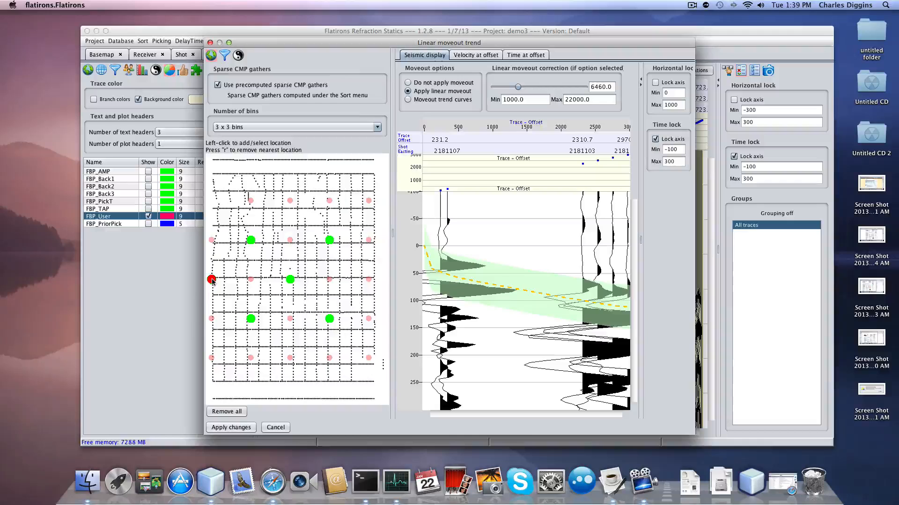
{"action": "left_click", "coordinate": [294, 203]}
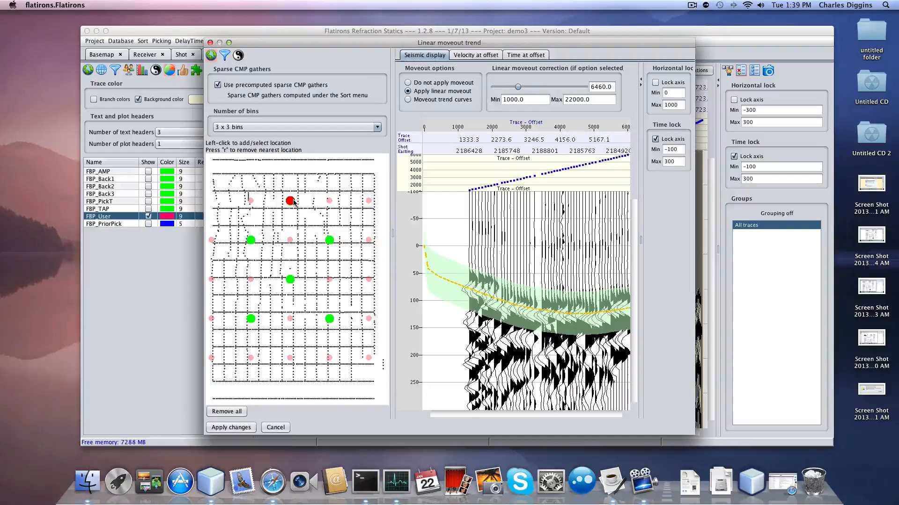
{"action": "left_click", "coordinate": [369, 201]}
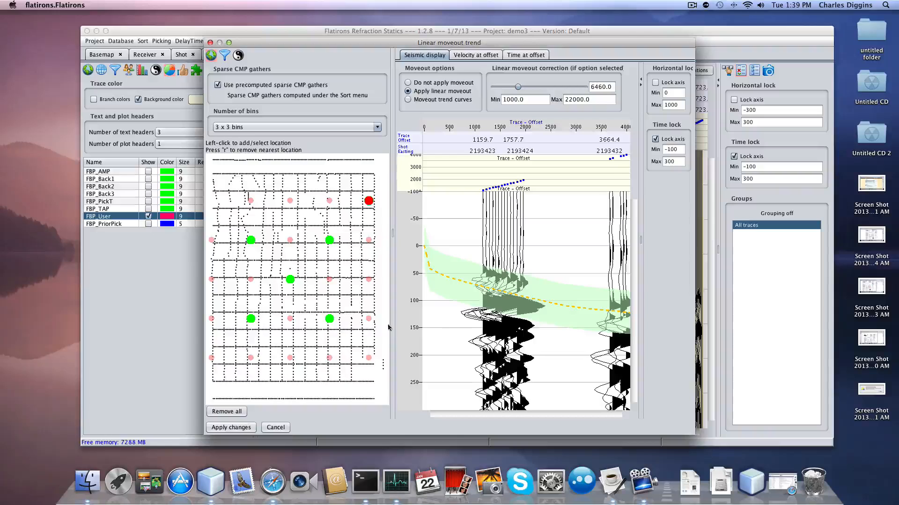
{"action": "left_click", "coordinate": [369, 358]}
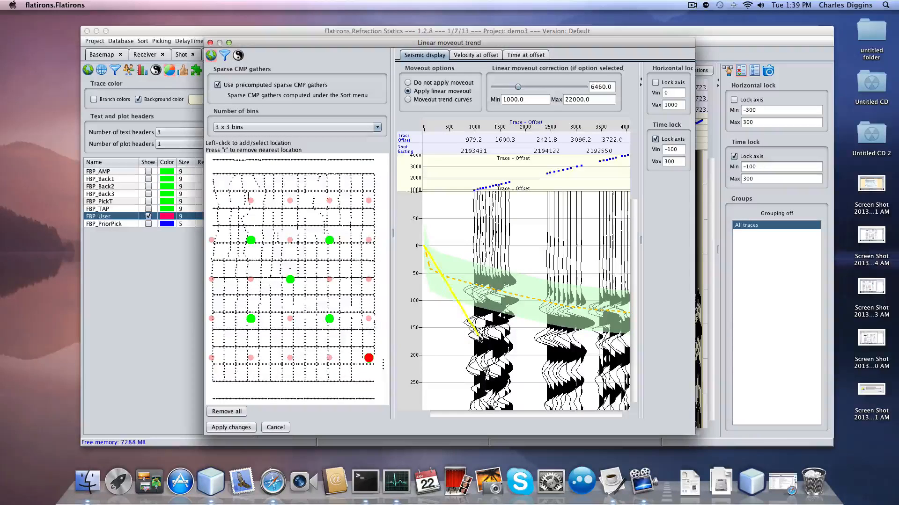
{"action": "left_click", "coordinate": [469, 289]}
{"action": "left_click", "coordinate": [548, 308]}
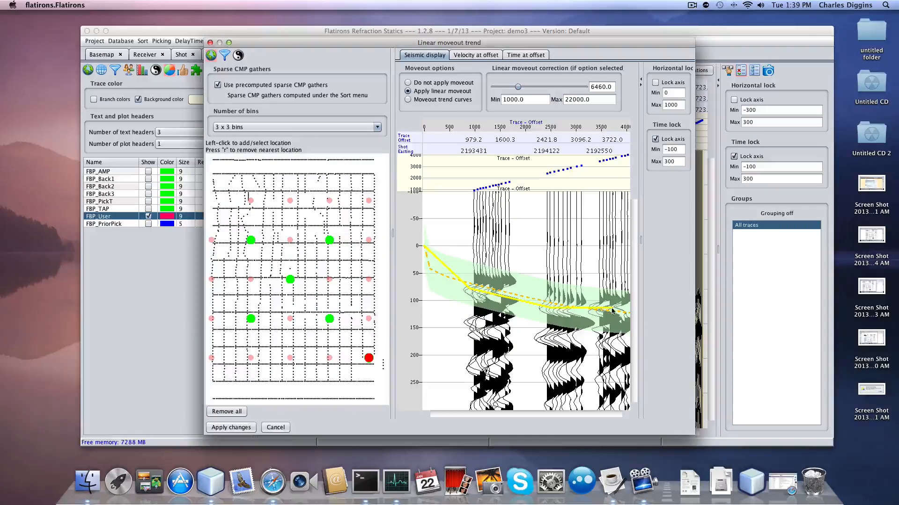
{"action": "double_click", "coordinate": [627, 309]}
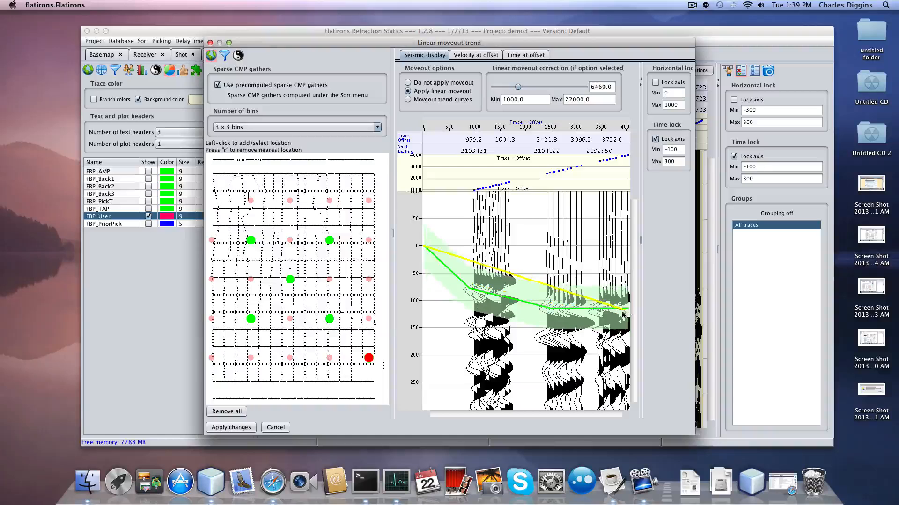
Step: Draw a moveout trend curve through the first arrivals at row five, column three, from about 45 to 120 ms
{"action": "left_click", "coordinate": [289, 359]}
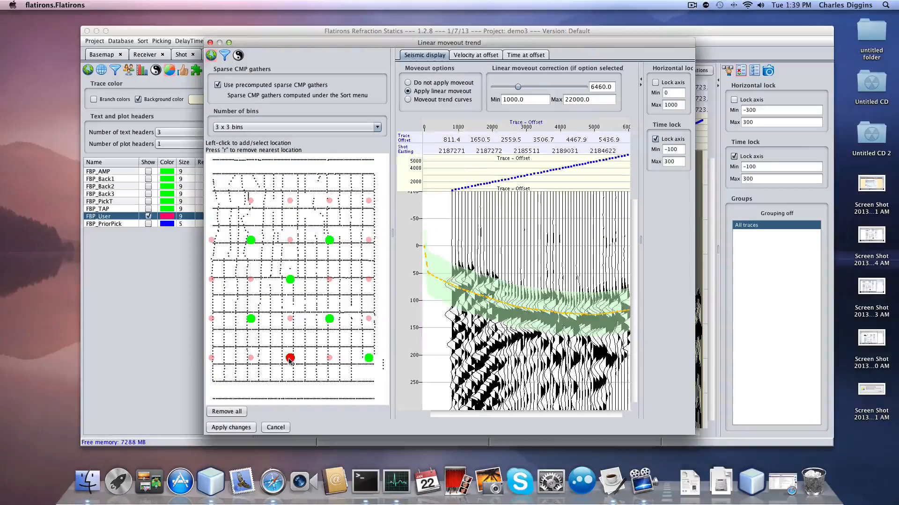
{"action": "left_click", "coordinate": [432, 271]}
{"action": "left_click", "coordinate": [499, 298]}
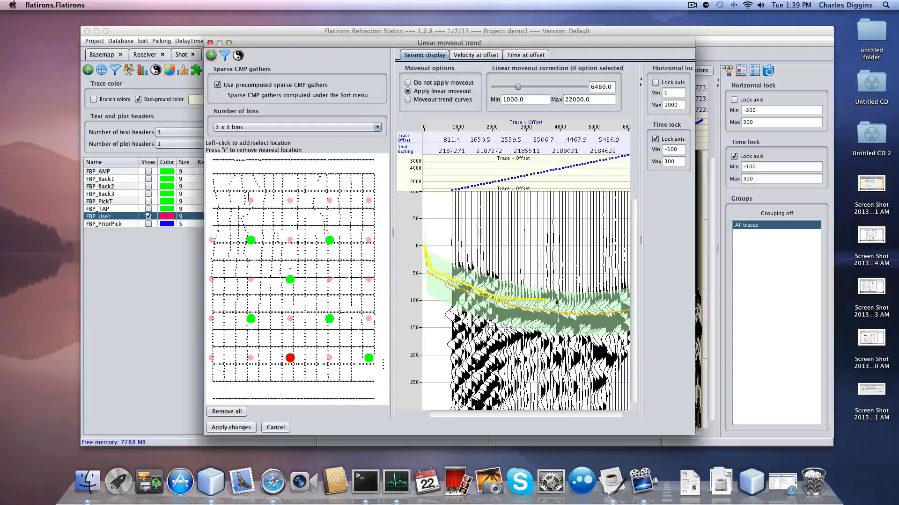
{"action": "left_click", "coordinate": [576, 312]}
{"action": "left_click", "coordinate": [629, 304]}
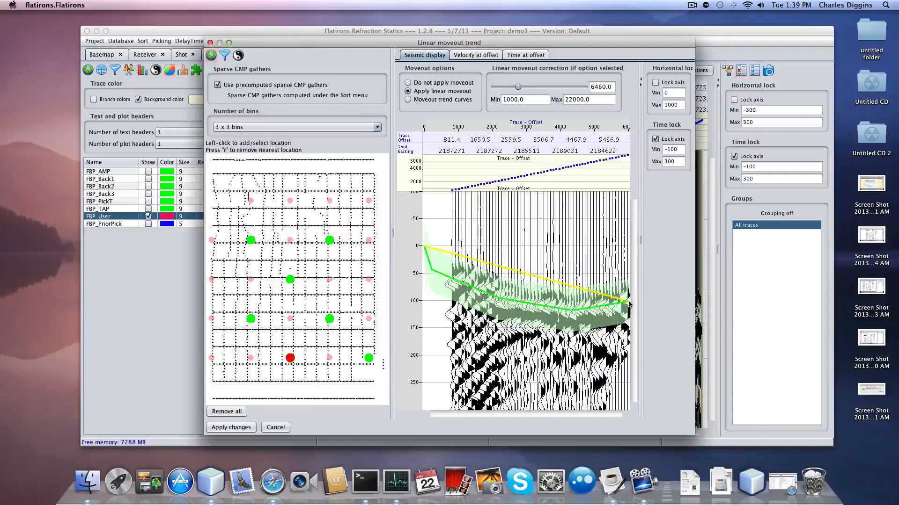
Step: Check the column-one gathers at rows five and two and apply the moveout trend changes
{"action": "left_click", "coordinate": [211, 359]}
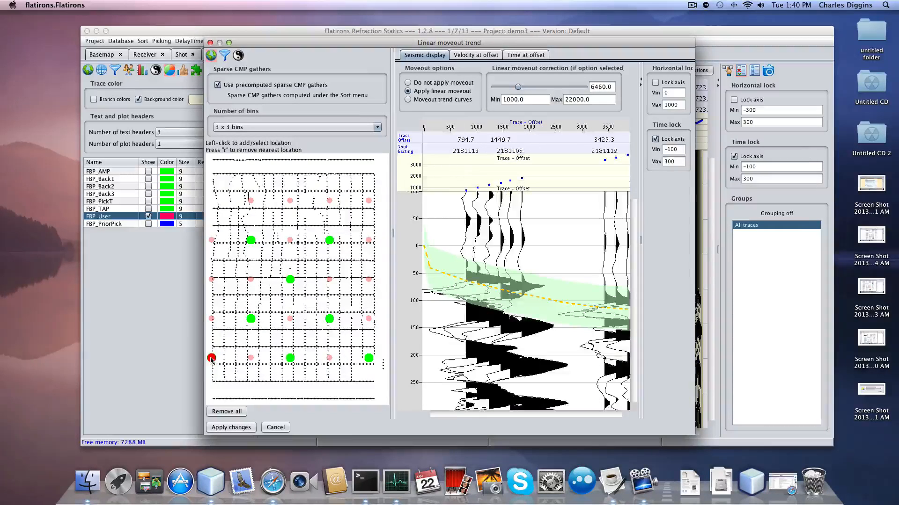
{"action": "left_click", "coordinate": [211, 241]}
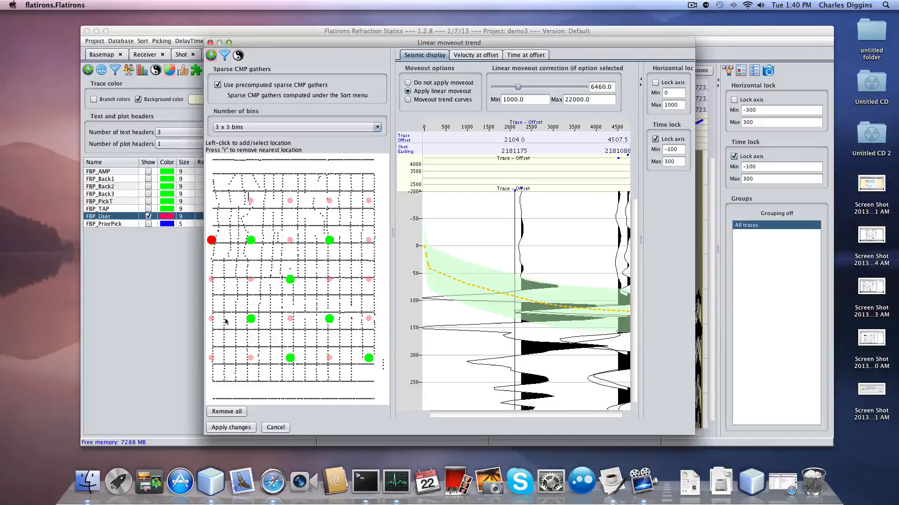
{"action": "left_click", "coordinate": [234, 427]}
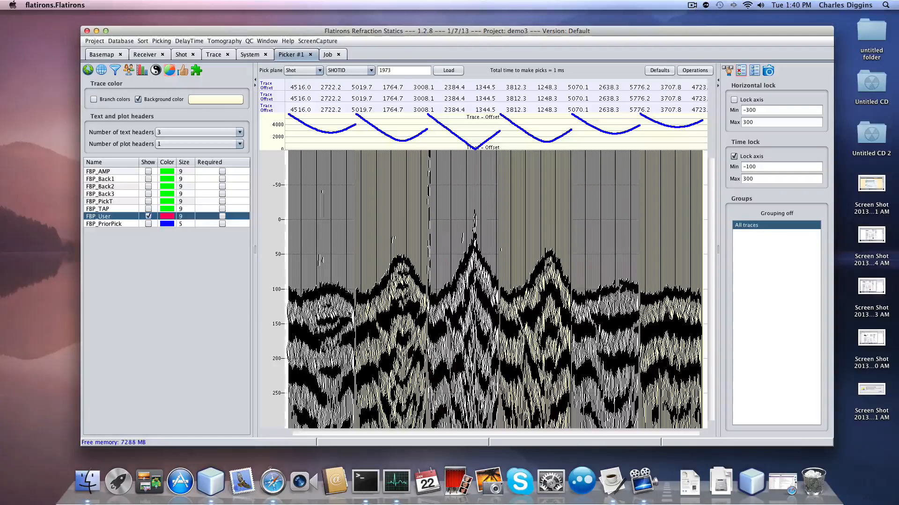
Step: Replace the linear moveout operation in the picker's processing sequence with Apply moveout trend
{"action": "left_click", "coordinate": [113, 71]}
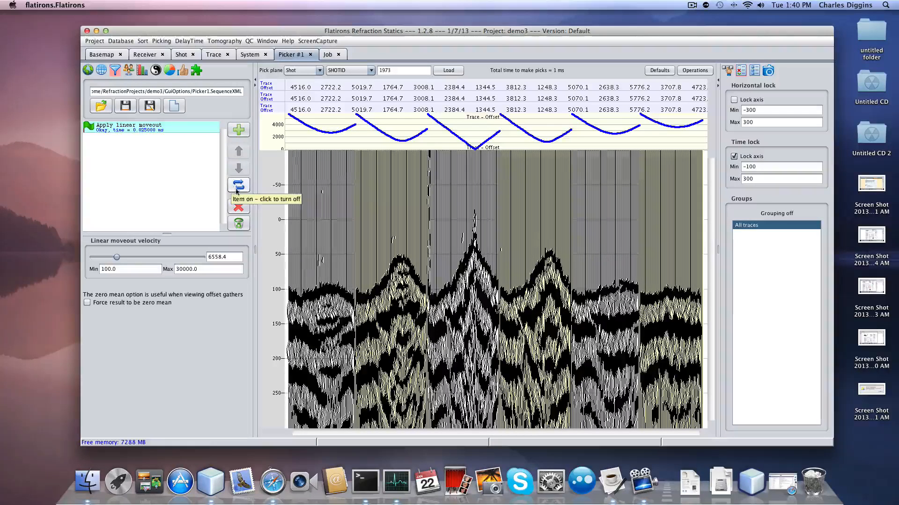
{"action": "left_click", "coordinate": [238, 206]}
{"action": "left_click", "coordinate": [240, 133]}
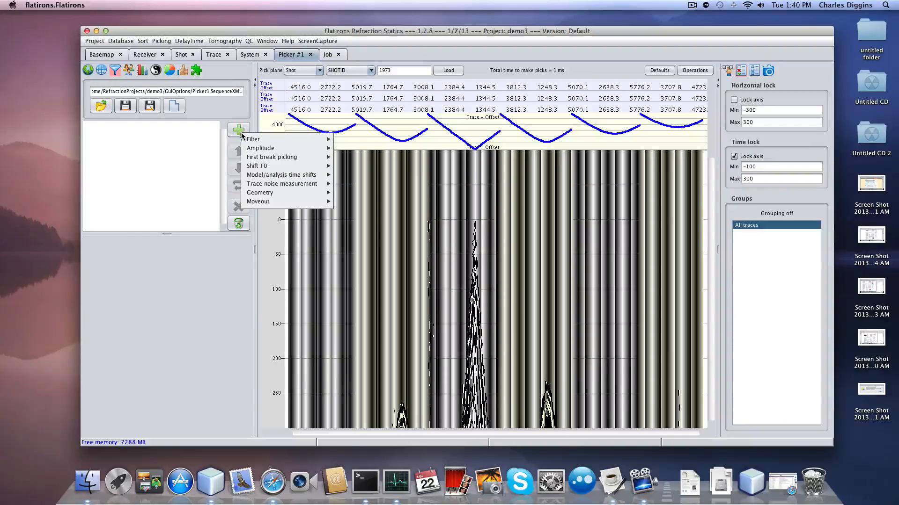
{"action": "mouse_move", "coordinate": [260, 167]}
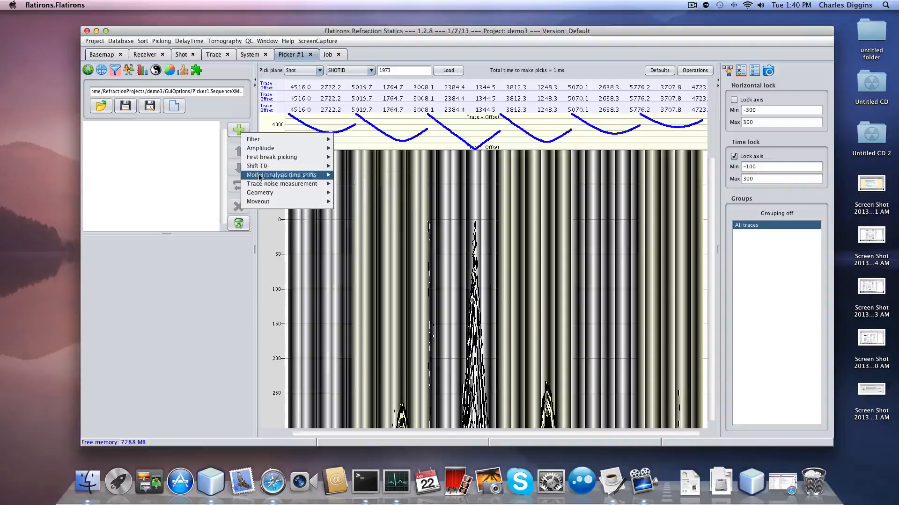
{"action": "mouse_move", "coordinate": [262, 202]}
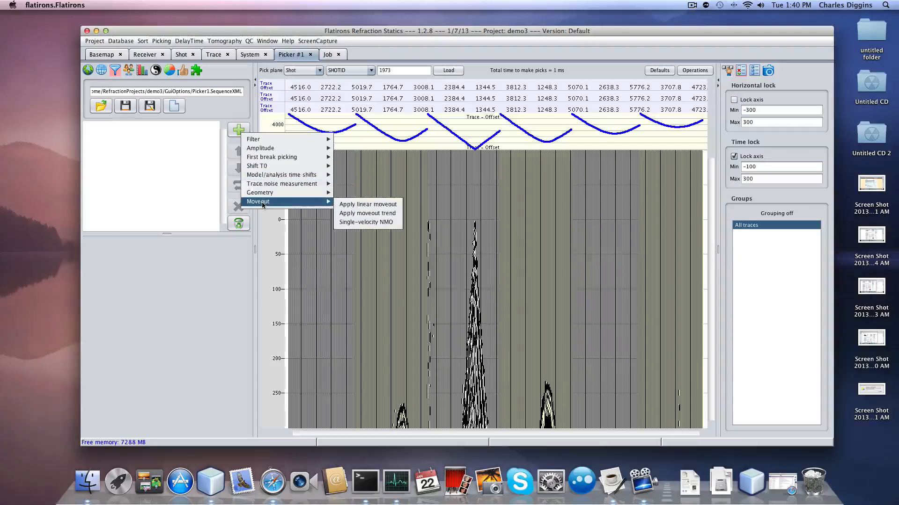
{"action": "left_click", "coordinate": [363, 213]}
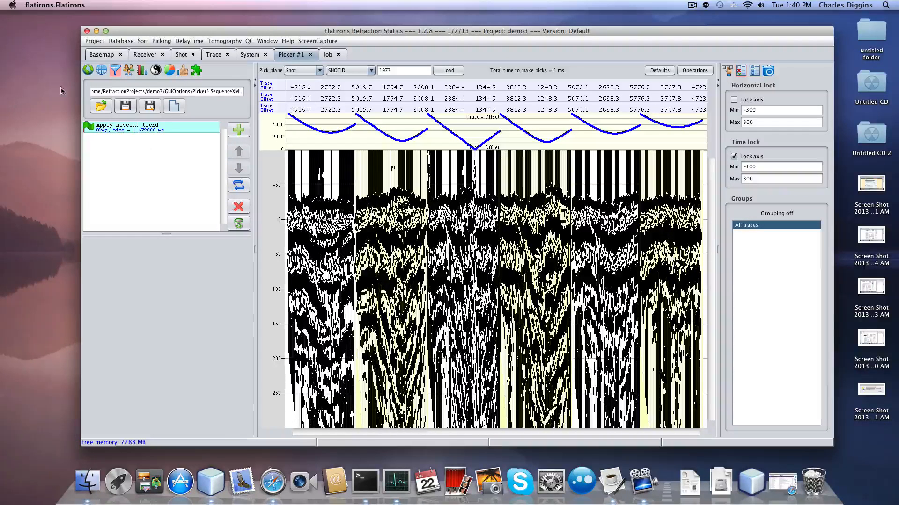
Step: Examine how well the moveout trend flattens the first arrivals on shots in the corners, west side and centre of the survey map
{"action": "left_click", "coordinate": [88, 71]}
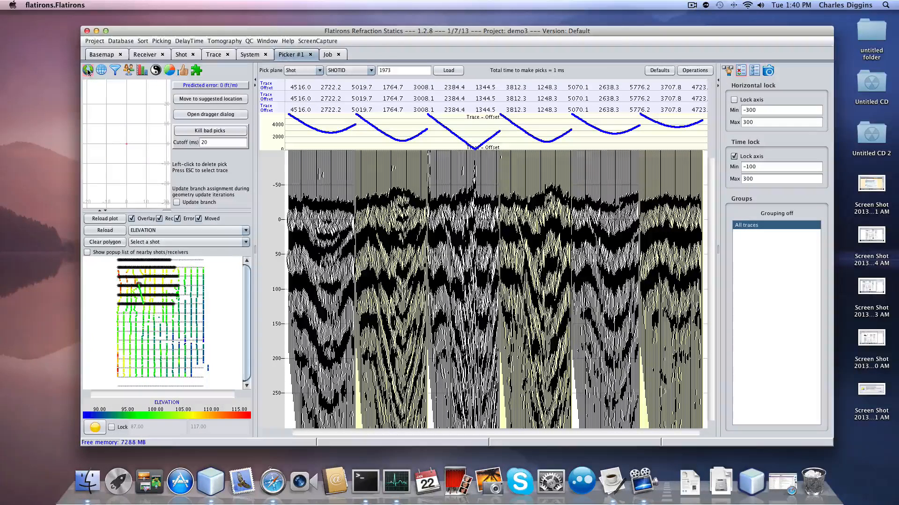
{"action": "left_click", "coordinate": [183, 292]}
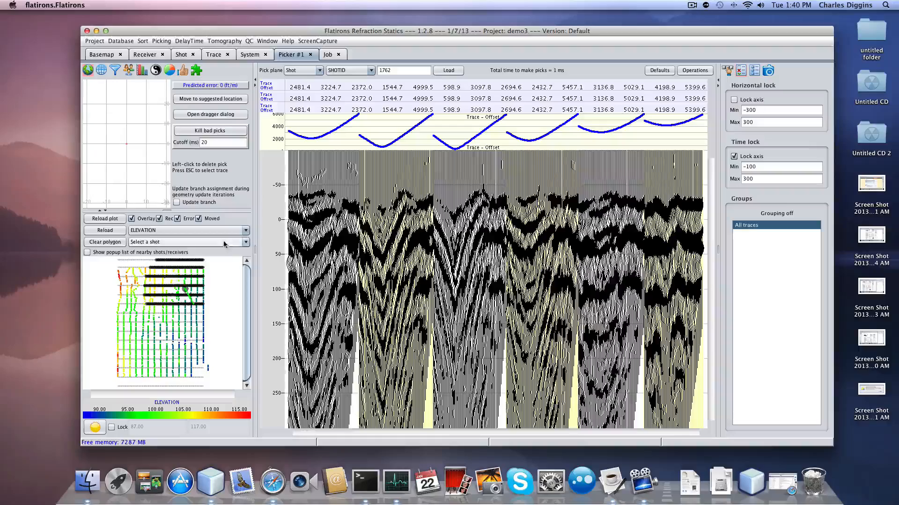
{"action": "left_click", "coordinate": [186, 342]}
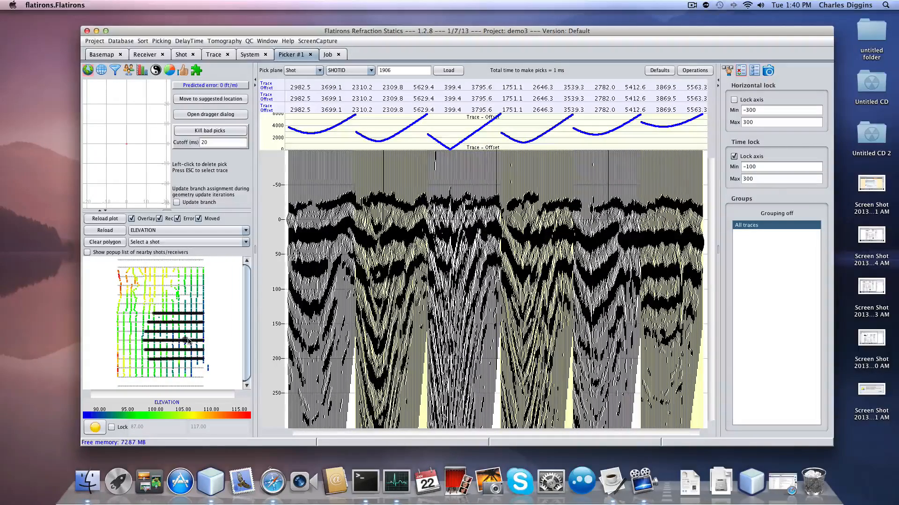
{"action": "left_click", "coordinate": [136, 366]}
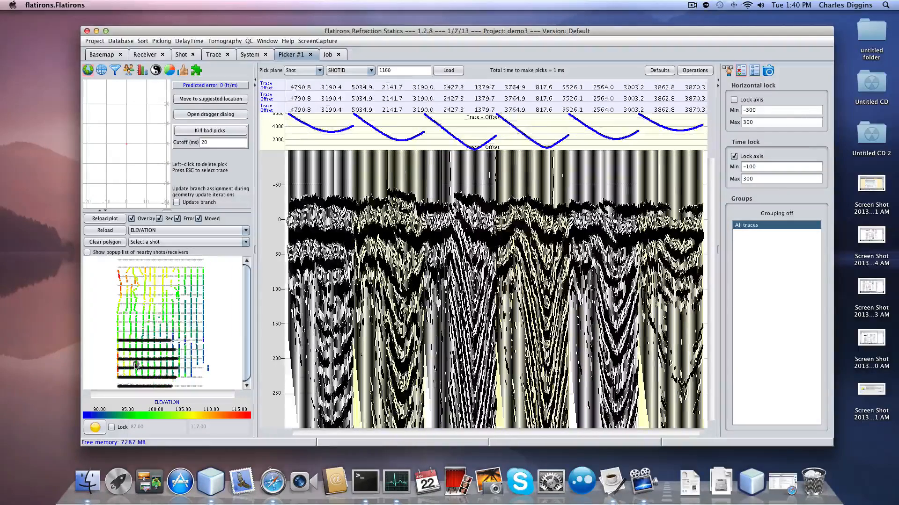
{"action": "left_click", "coordinate": [135, 335]}
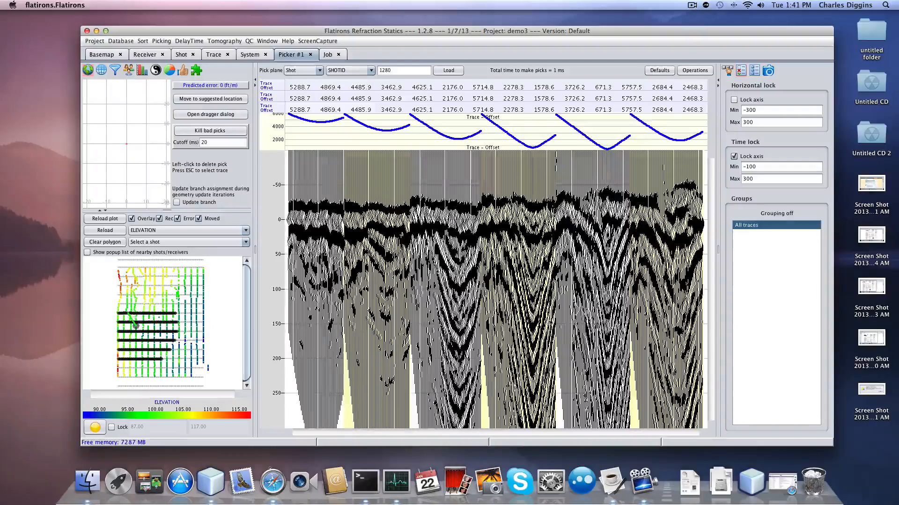
{"action": "left_click", "coordinate": [137, 293]}
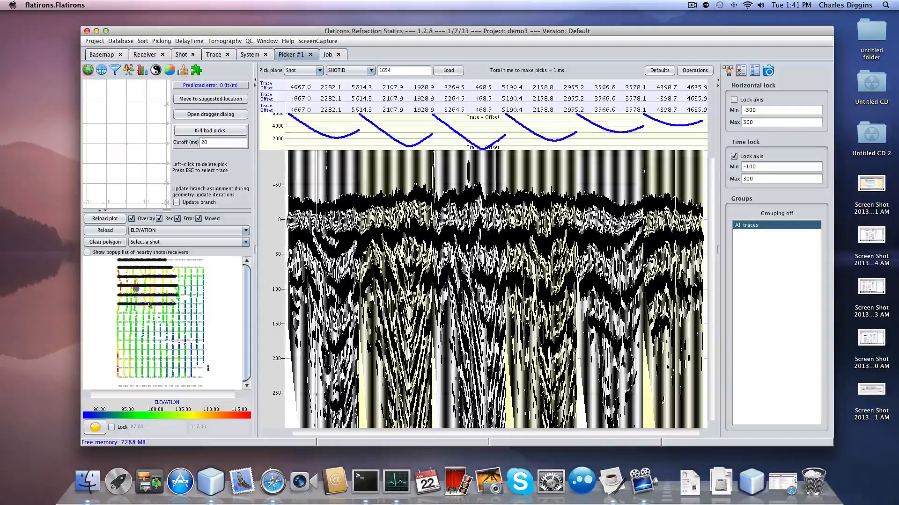
{"action": "left_click", "coordinate": [175, 319]}
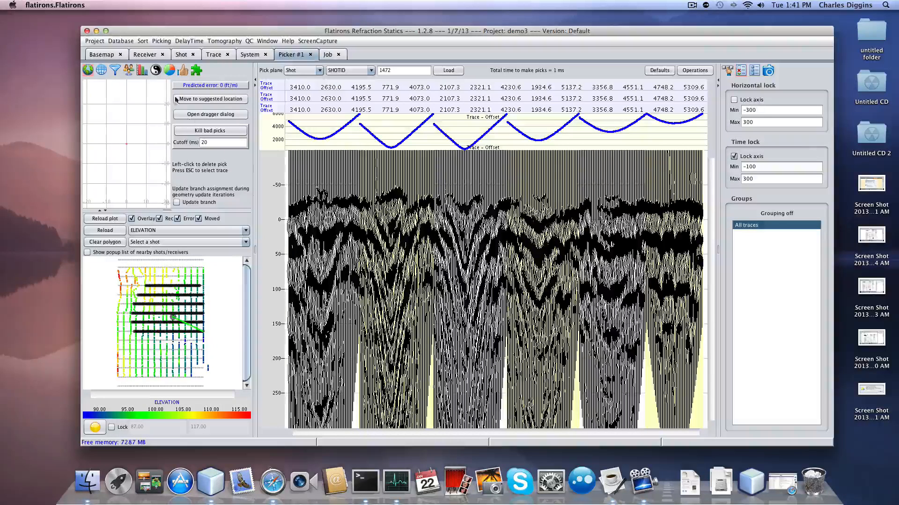
Step: Load the default picker options that prepare the display and processing sequence for autopicking
{"action": "left_click", "coordinate": [114, 71]}
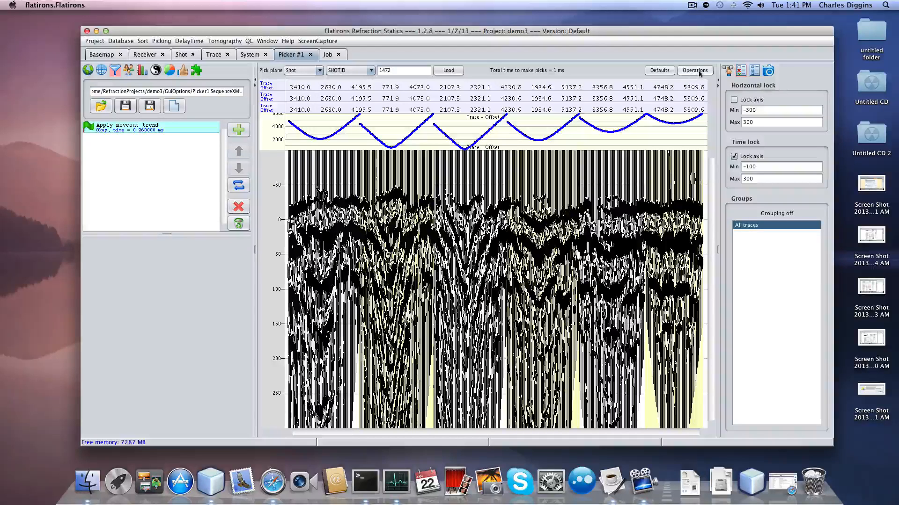
{"action": "left_click", "coordinate": [665, 72]}
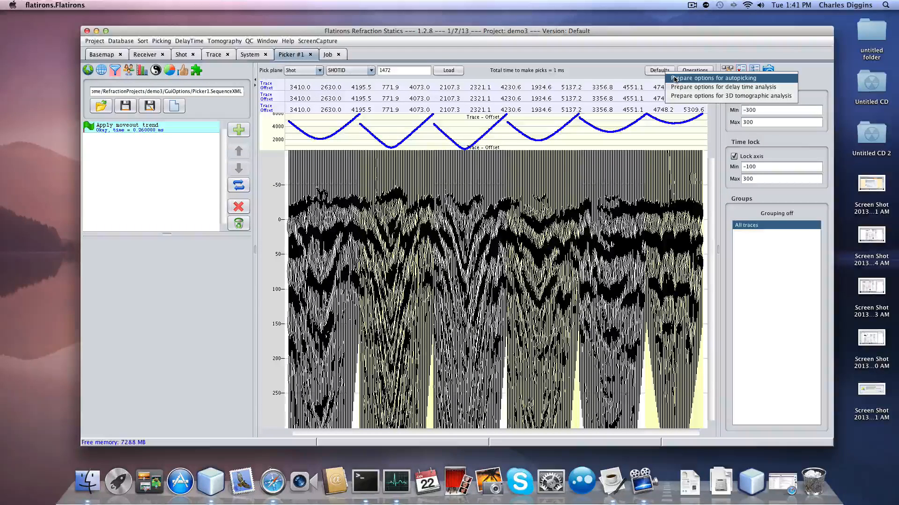
{"action": "left_click", "coordinate": [675, 79]}
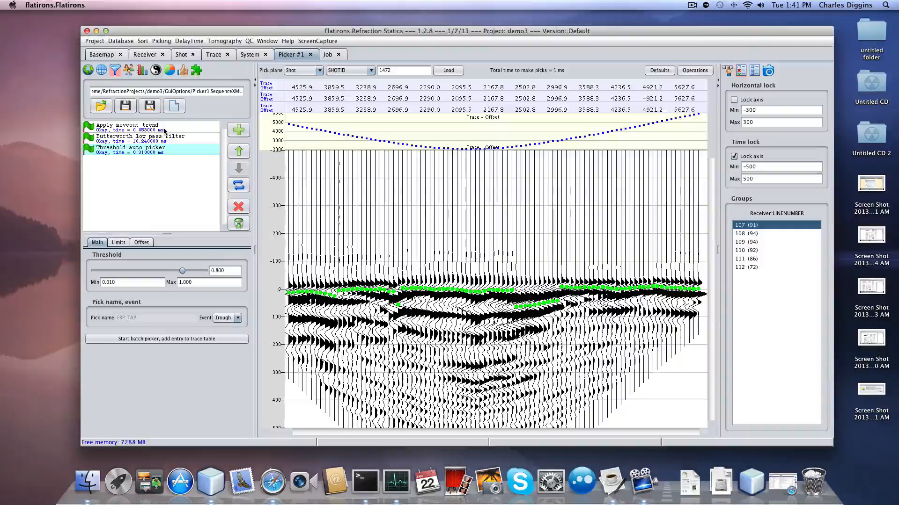
Step: Remove the moveout trend, Butterworth filter and threshold picker from the sequence and prepare the autopicking options again
{"action": "left_click", "coordinate": [238, 207]}
{"action": "left_click", "coordinate": [238, 207]}
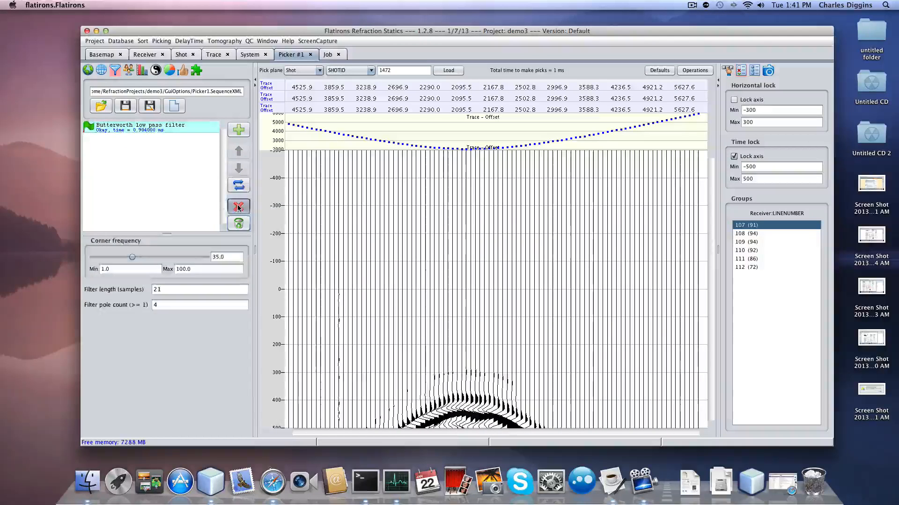
{"action": "left_click", "coordinate": [238, 206]}
{"action": "left_click", "coordinate": [688, 71]}
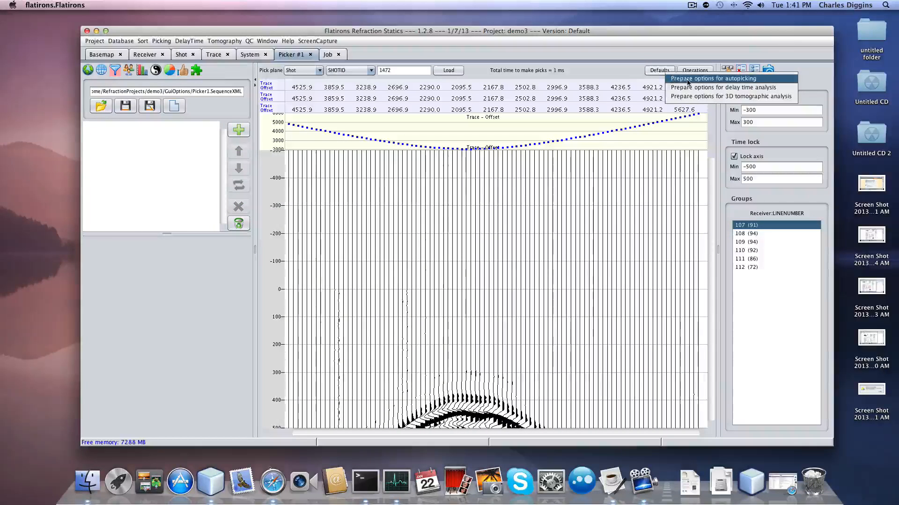
{"action": "left_click", "coordinate": [687, 81]}
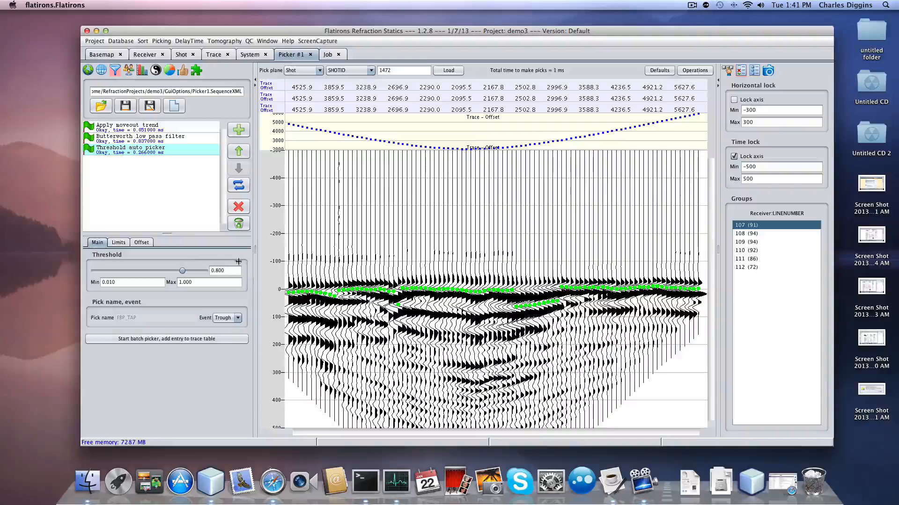
Step: Set the threshold auto picker's threshold to 0.224 and turn off trace grouping
{"action": "left_click_drag", "start_coordinate": [182, 271], "coordinate": [138, 271]}
{"action": "left_click_drag", "start_coordinate": [128, 270], "coordinate": [119, 271]}
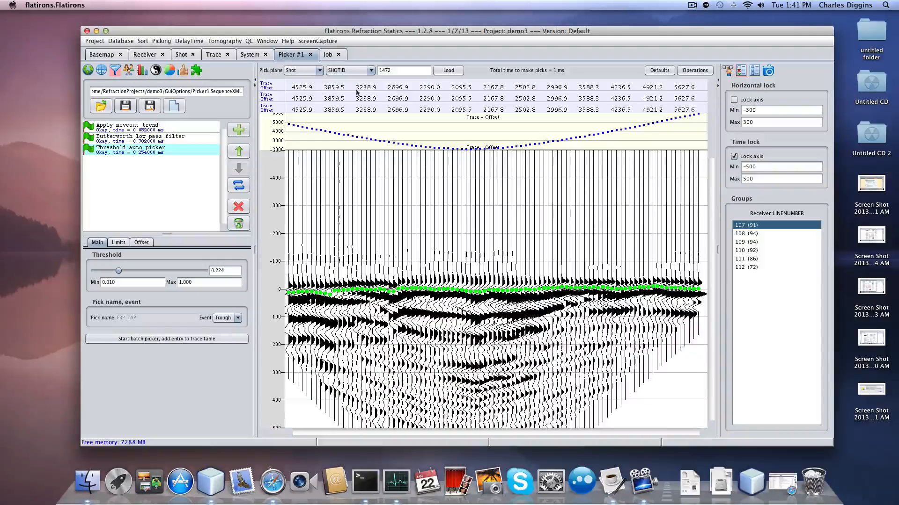
{"action": "left_click", "coordinate": [130, 71]}
{"action": "left_click", "coordinate": [110, 85]}
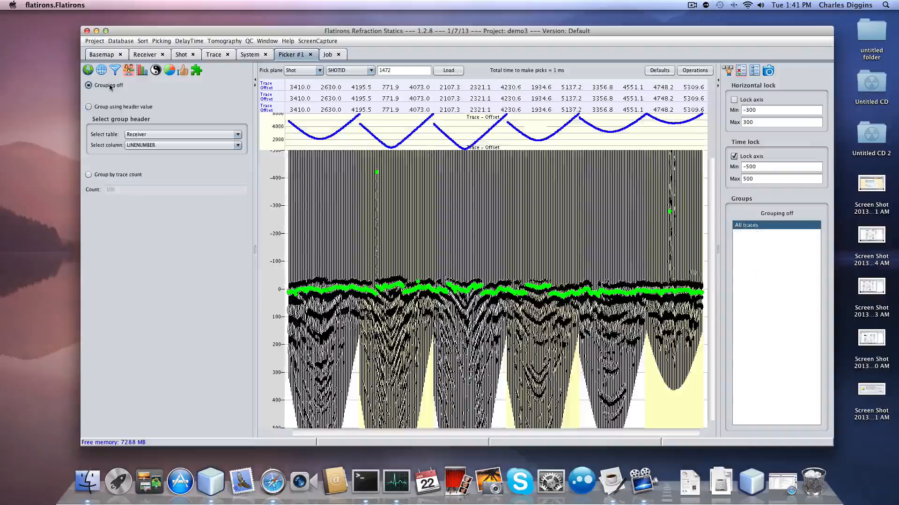
Step: Examine the automatic picks on several shots down the west side of the survey map, from north to south
{"action": "left_click", "coordinate": [87, 70]}
{"action": "left_click", "coordinate": [133, 275]}
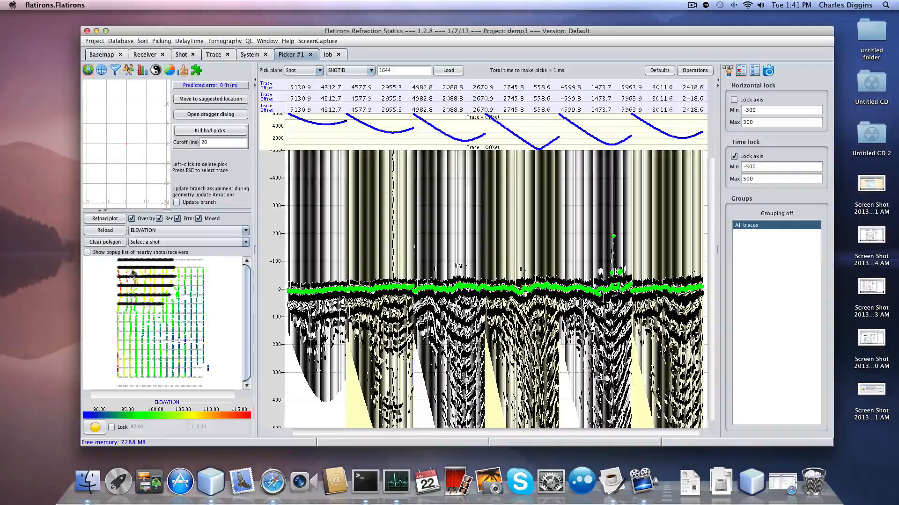
{"action": "left_click", "coordinate": [133, 318]}
{"action": "left_click", "coordinate": [130, 336]}
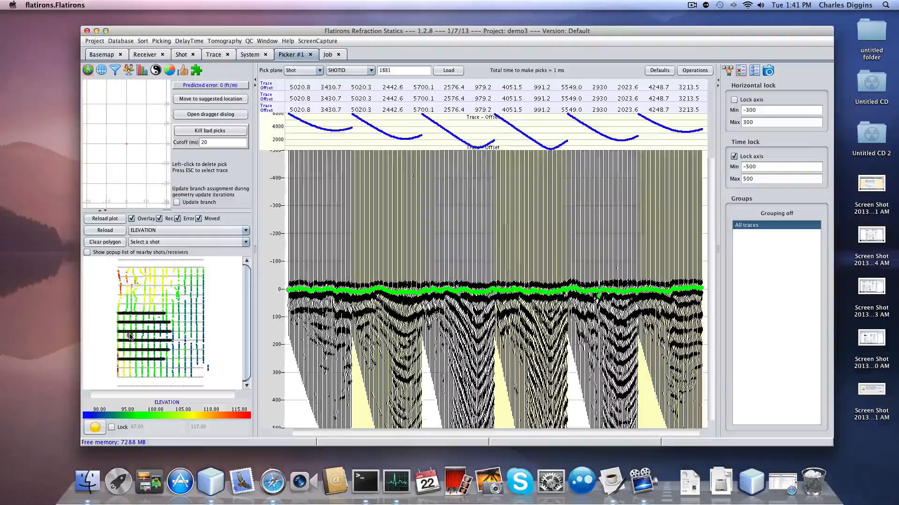
{"action": "left_click", "coordinate": [142, 363]}
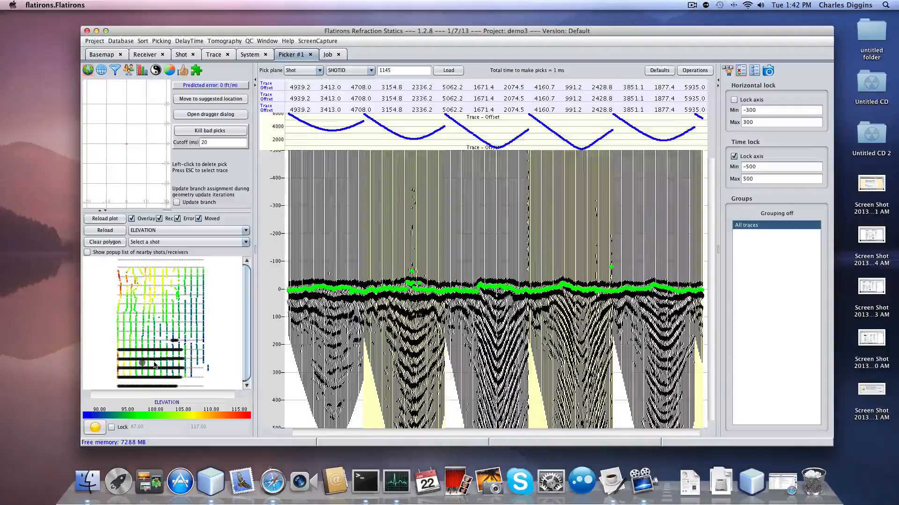
Step: Examine the automatic picks on shots in the south, centre, northwest and northeast of the survey map
{"action": "left_click", "coordinate": [154, 364]}
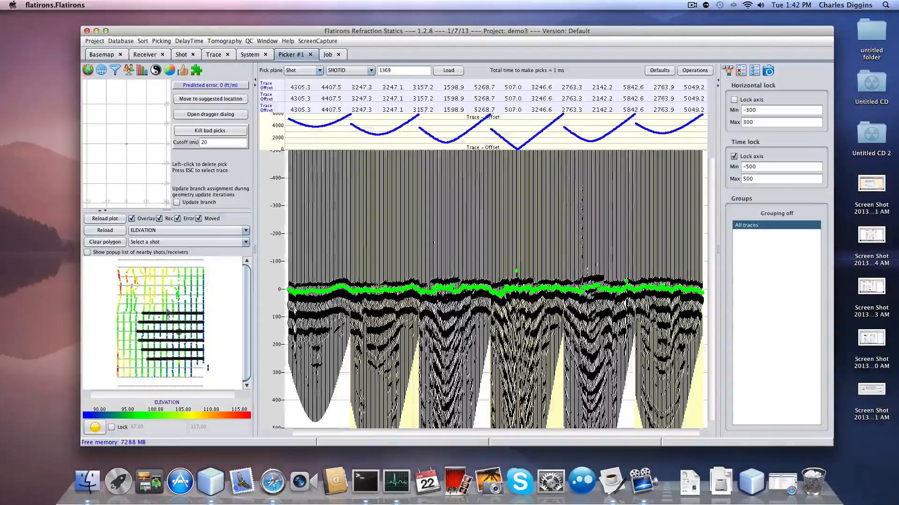
{"action": "left_click", "coordinate": [167, 305]}
{"action": "left_click", "coordinate": [149, 305]}
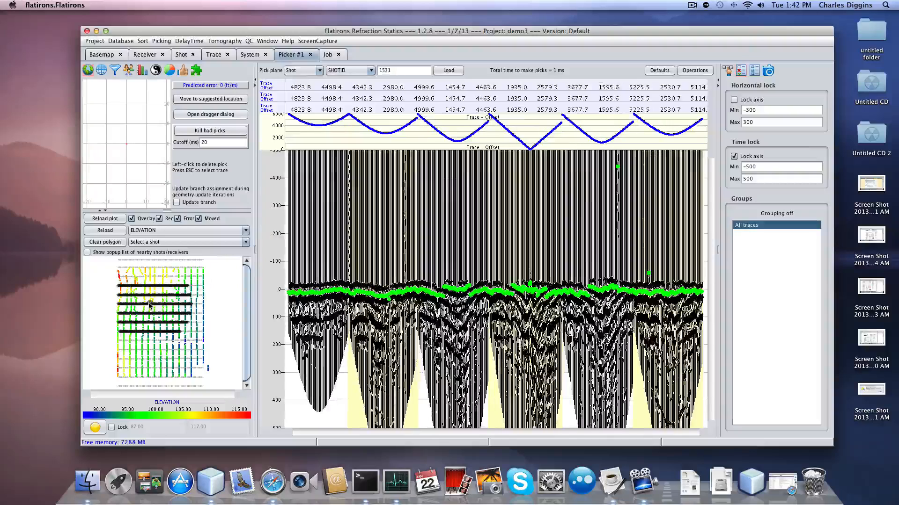
{"action": "left_click", "coordinate": [193, 283]}
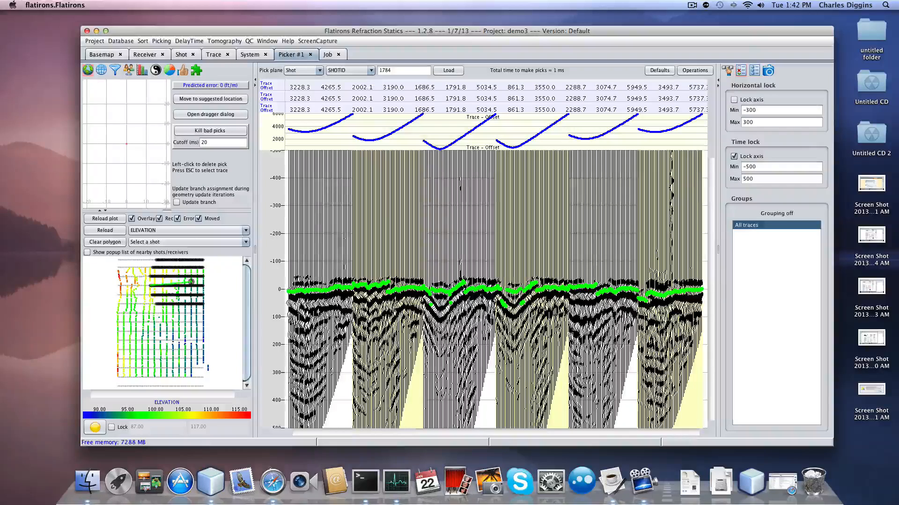
Step: Set the auto picker's threshold to 0.153 and limit its picks to a max error of 50 from the linear moveout curves
{"action": "left_click", "coordinate": [115, 71]}
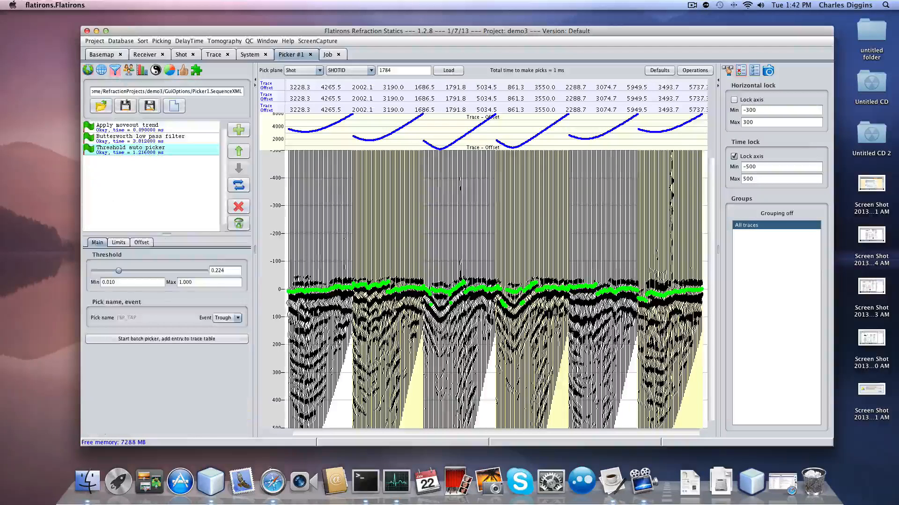
{"action": "left_click_drag", "start_coordinate": [120, 275], "coordinate": [111, 275]}
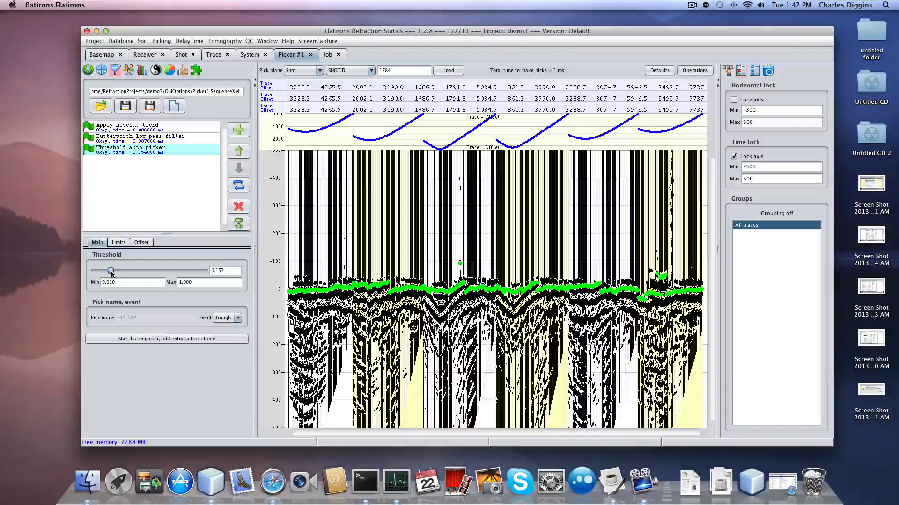
{"action": "left_click", "coordinate": [120, 243]}
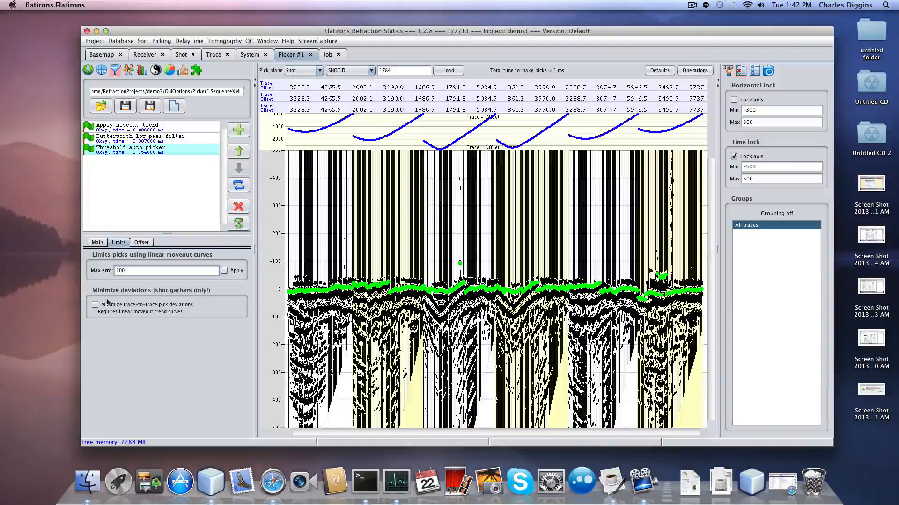
{"action": "double_click", "coordinate": [132, 271]}
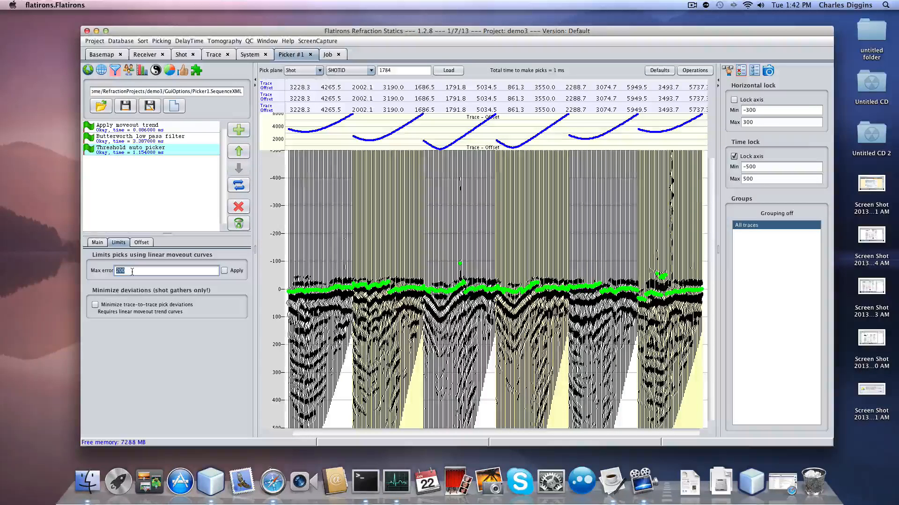
{"action": "type", "text": "50"}
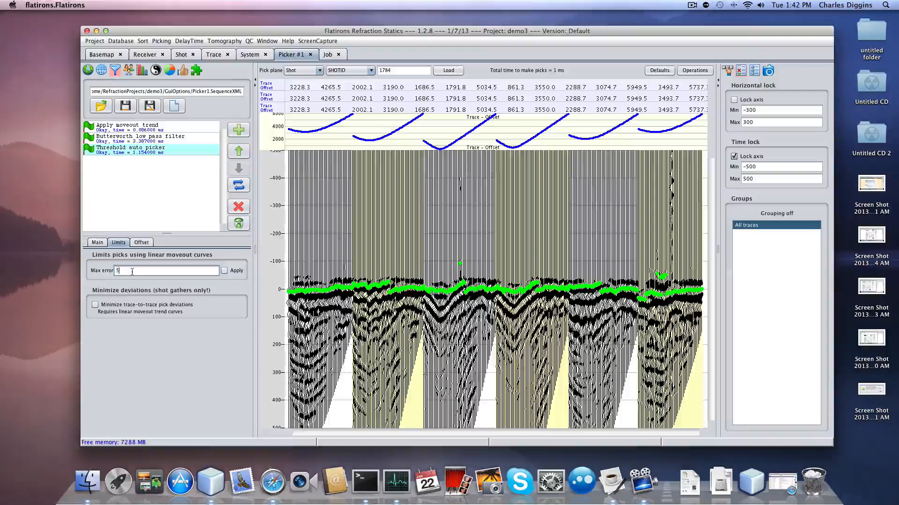
{"action": "left_click", "coordinate": [224, 271]}
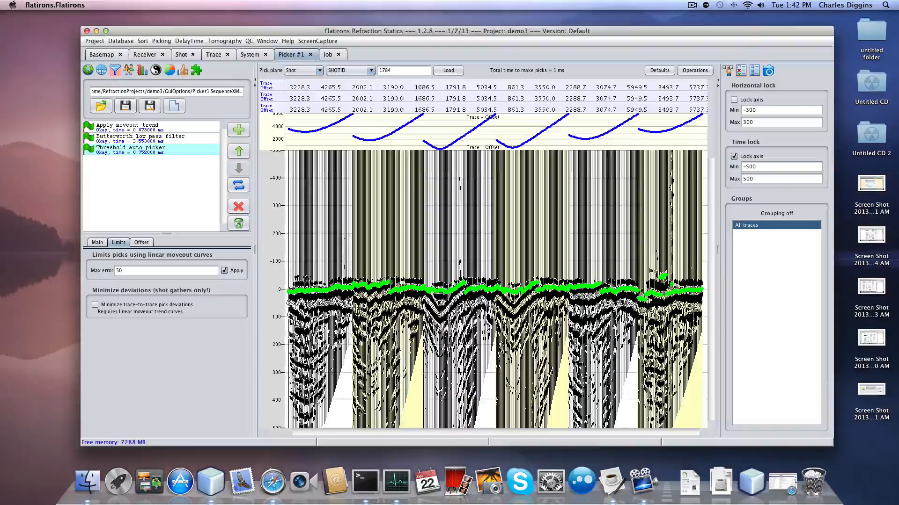
{"action": "left_click", "coordinate": [224, 271]}
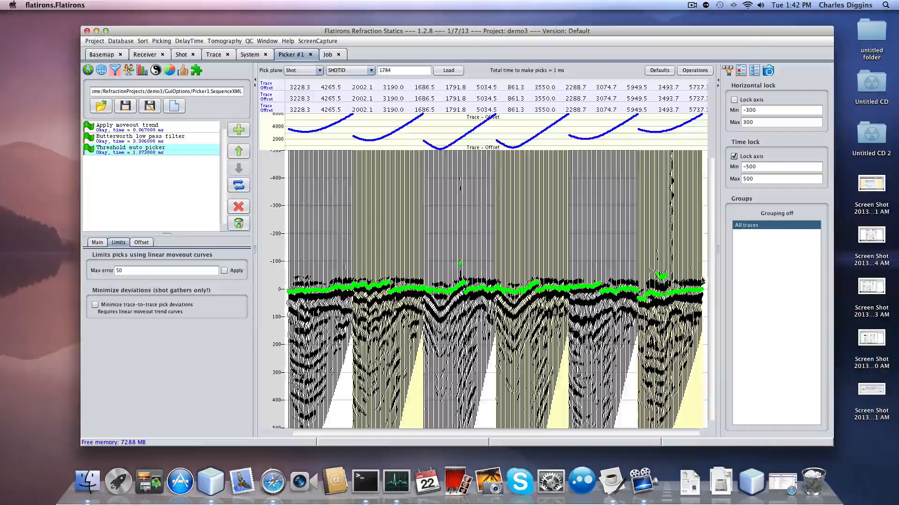
{"action": "left_click", "coordinate": [224, 271]}
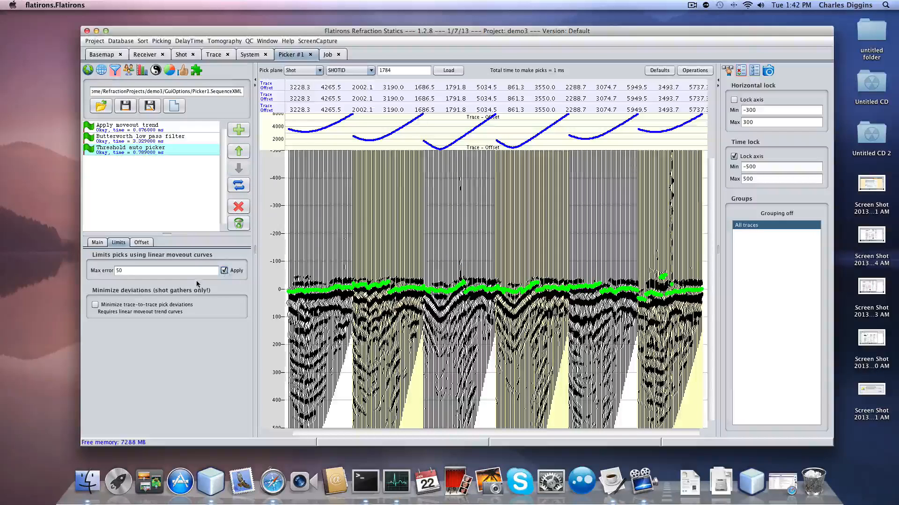
Step: Turn on minimizing of trace-to-trace pick deviations and inspect the picks closely on a shot in the east of the survey map
{"action": "left_click", "coordinate": [95, 306]}
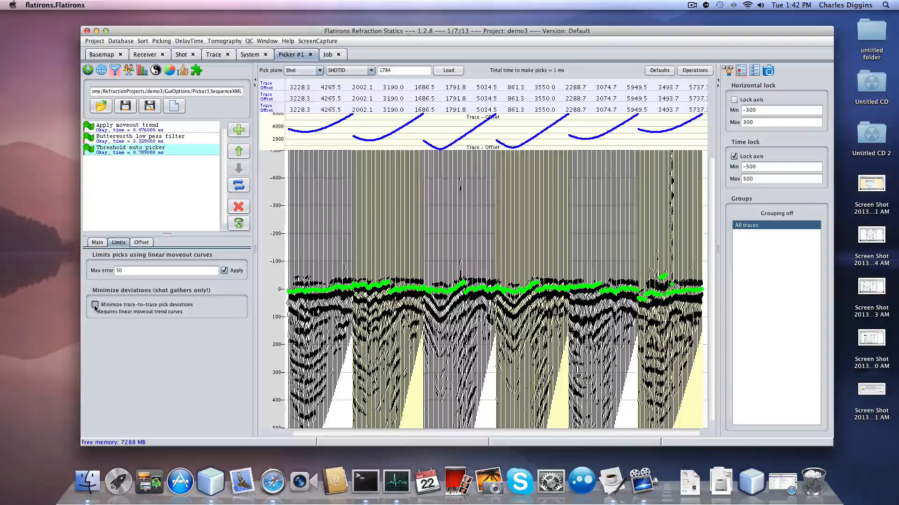
{"action": "left_click", "coordinate": [88, 70]}
{"action": "left_click", "coordinate": [190, 322]}
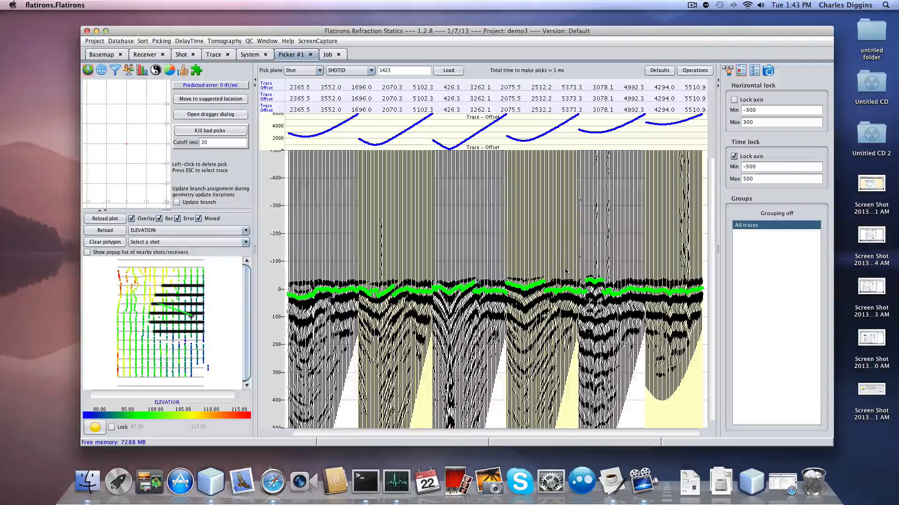
{"action": "left_click_drag", "start_coordinate": [565, 270], "coordinate": [635, 313]}
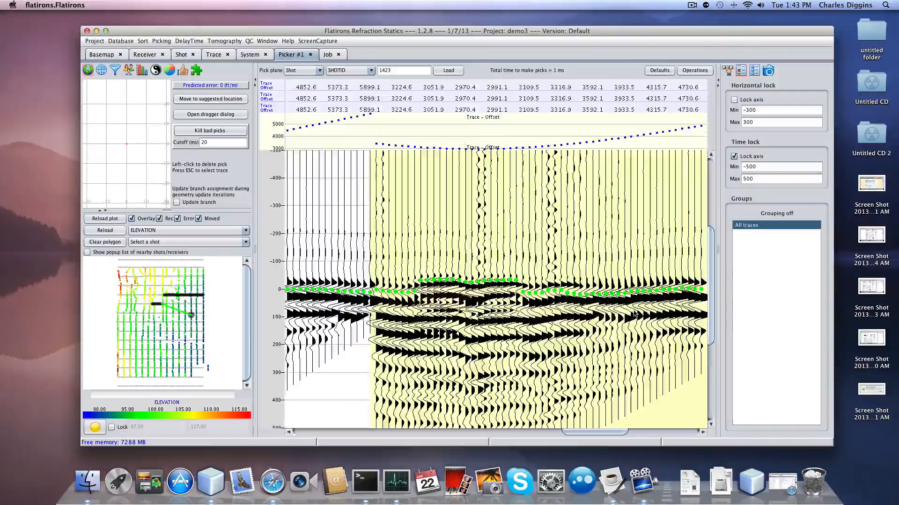
{"action": "right_click", "coordinate": [500, 285]}
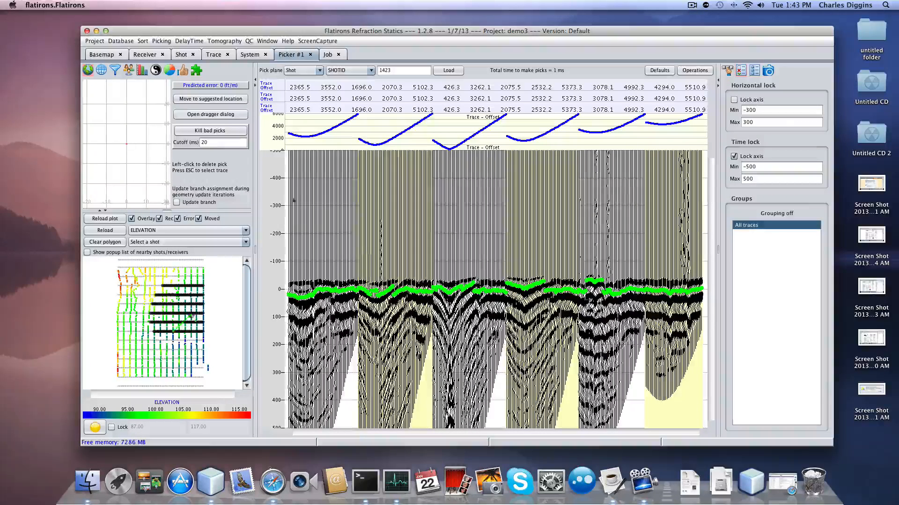
Step: Use the trace Offset header for the horizontal axis and inspect the picks closely around the 3000 offset
{"action": "left_click", "coordinate": [142, 71]}
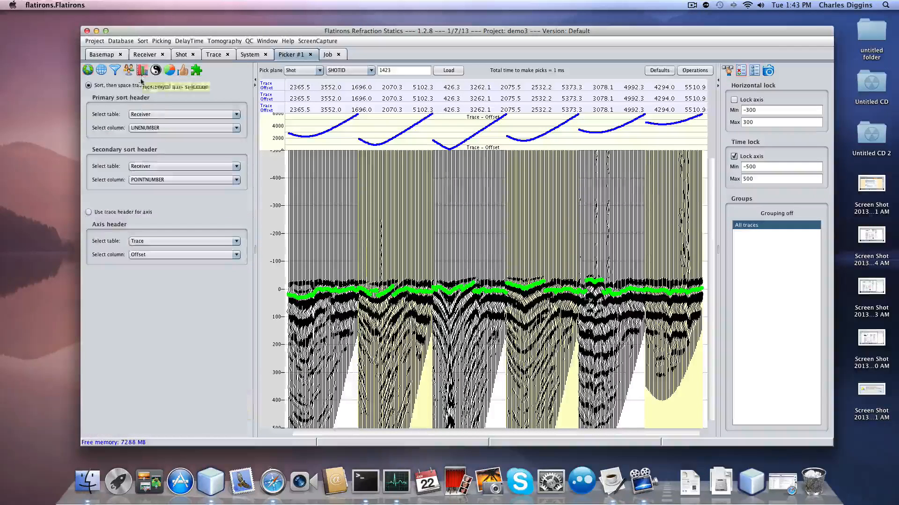
{"action": "left_click", "coordinate": [89, 212]}
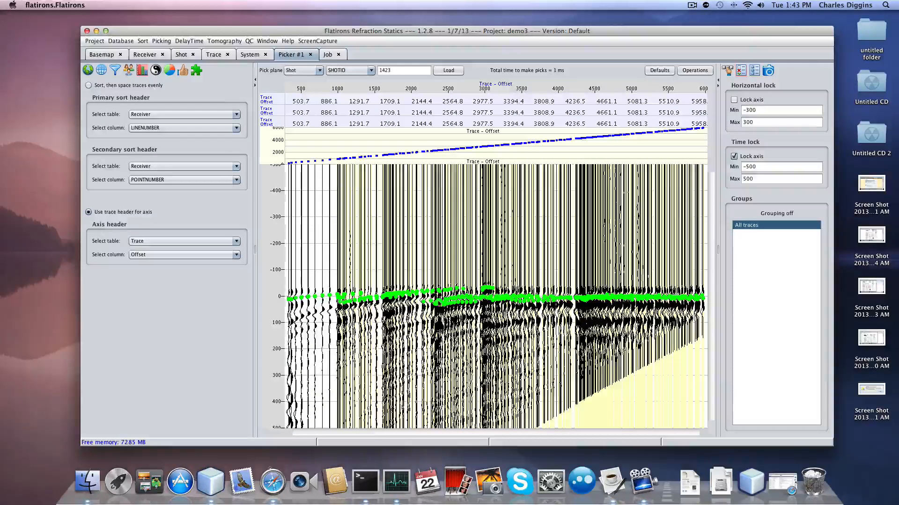
{"action": "left_click_drag", "start_coordinate": [440, 280], "coordinate": [528, 323]}
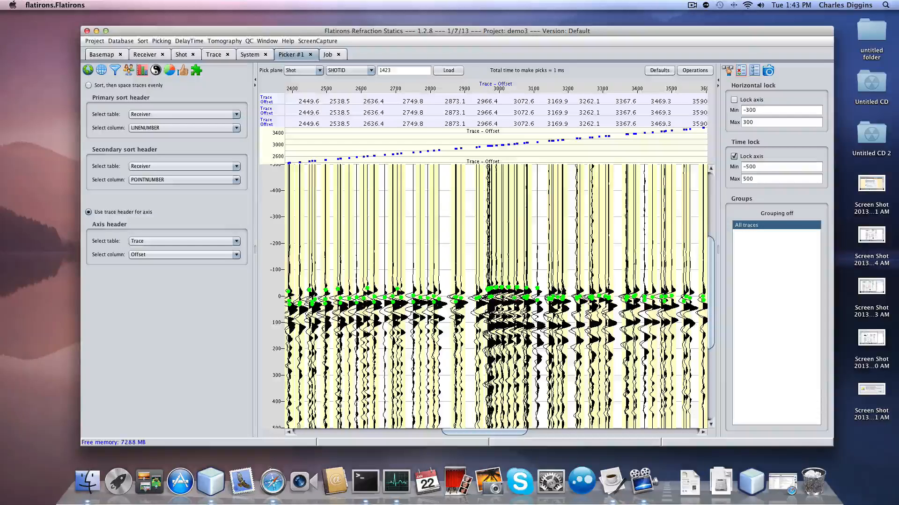
{"action": "left_click_drag", "start_coordinate": [477, 264], "coordinate": [531, 325]}
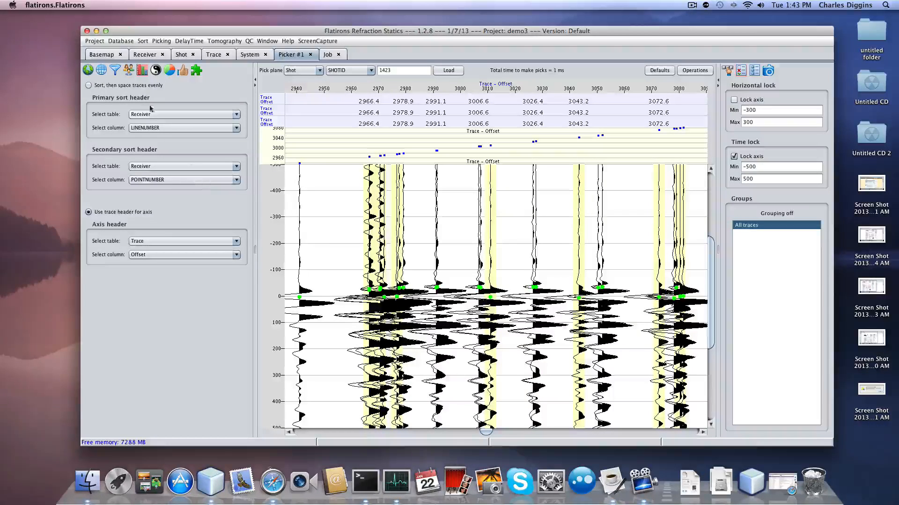
Step: Examine the offset-sorted automatic picks on shots spread across the whole survey map for consistency
{"action": "left_click", "coordinate": [88, 70]}
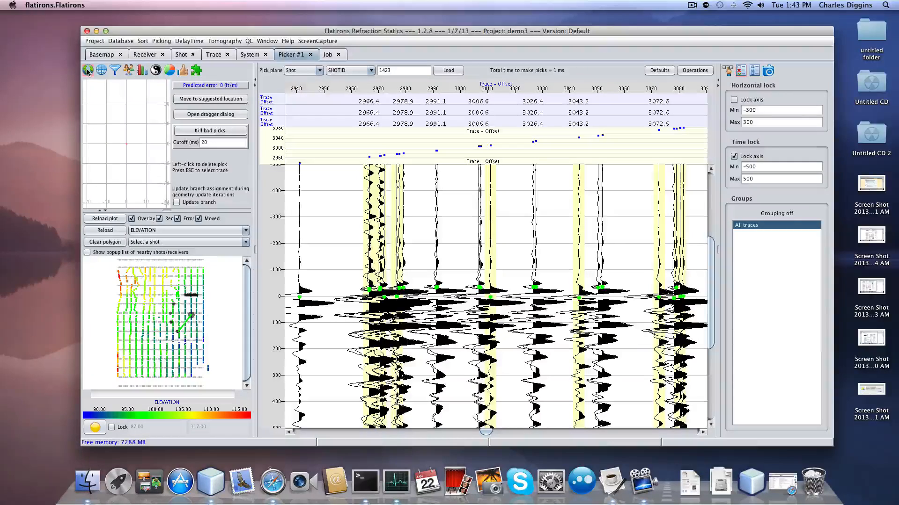
{"action": "left_click", "coordinate": [145, 309]}
{"action": "left_click", "coordinate": [146, 299]}
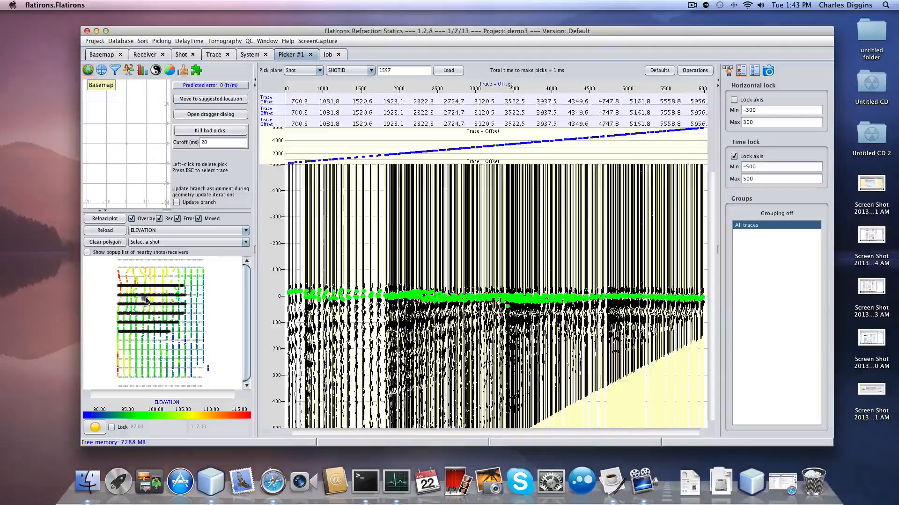
{"action": "left_click", "coordinate": [156, 329]}
{"action": "left_click", "coordinate": [167, 314]}
{"action": "left_click", "coordinate": [161, 334]}
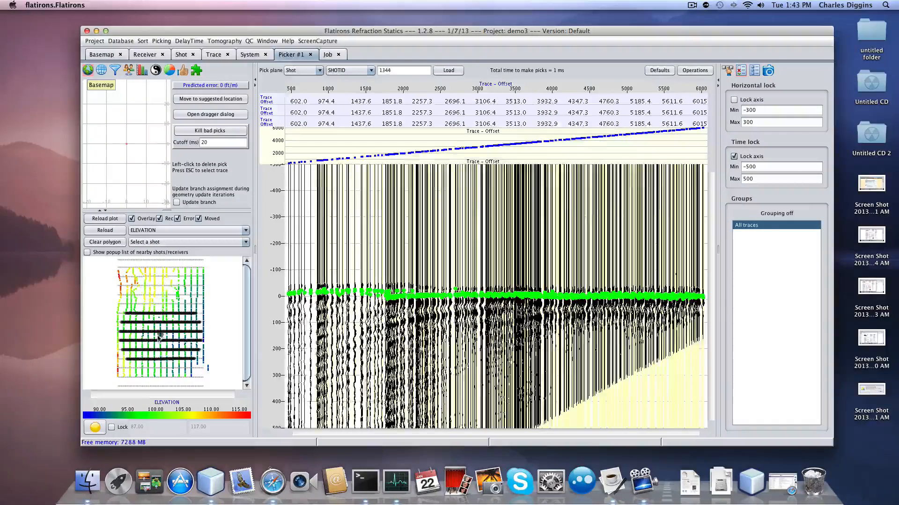
{"action": "left_click", "coordinate": [149, 356]}
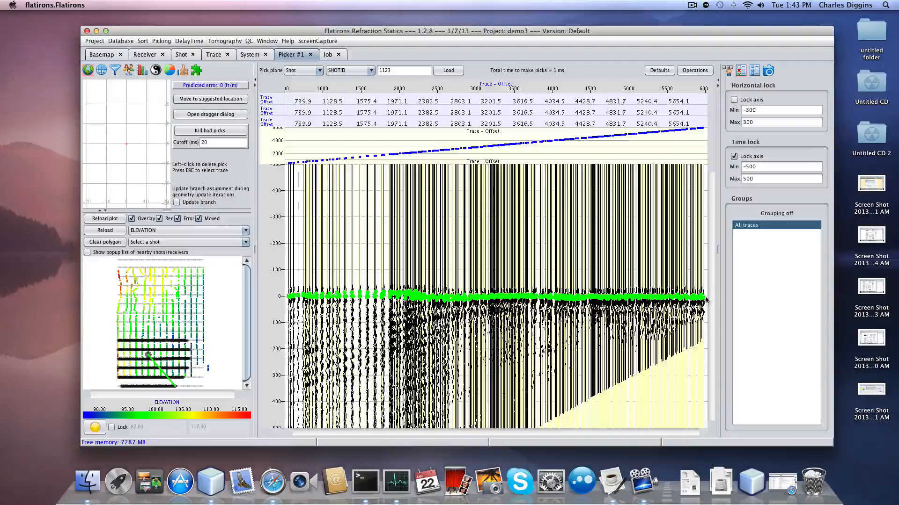
{"action": "left_click", "coordinate": [193, 357]}
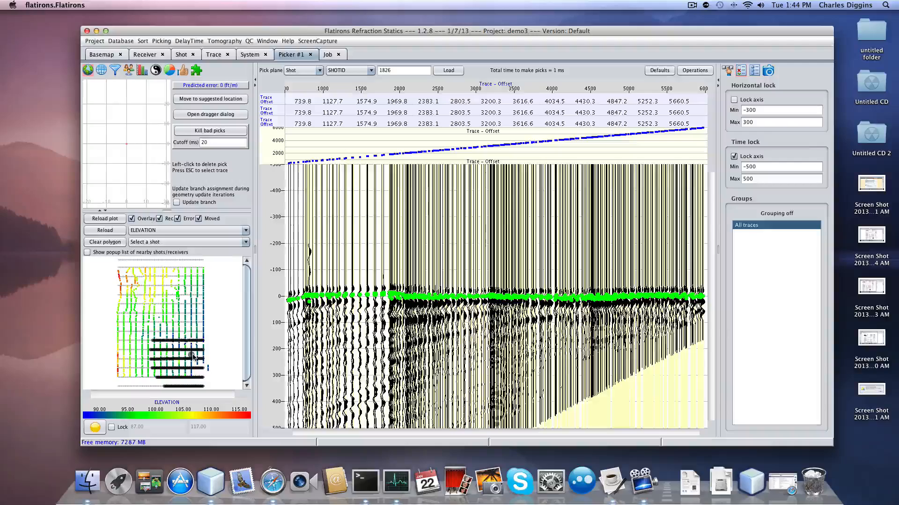
{"action": "left_click", "coordinate": [194, 319]}
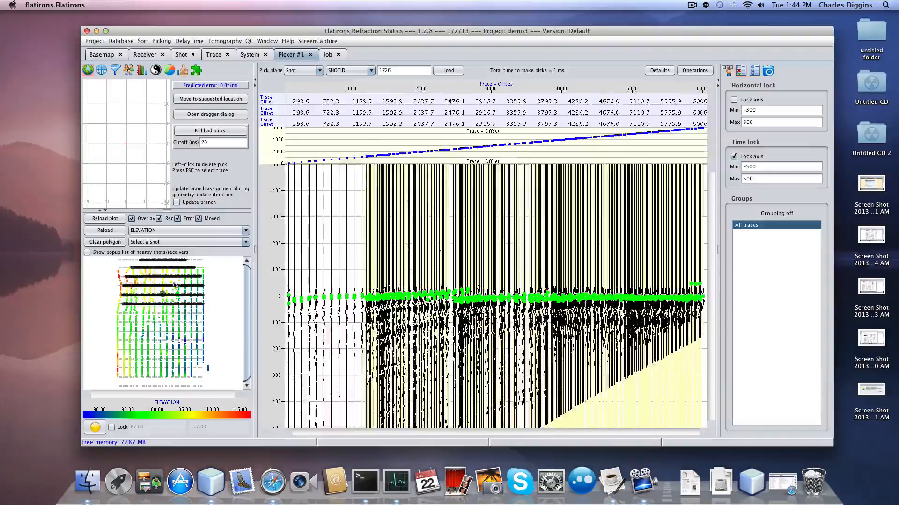
{"action": "left_click", "coordinate": [178, 282]}
{"action": "left_click", "coordinate": [196, 277]}
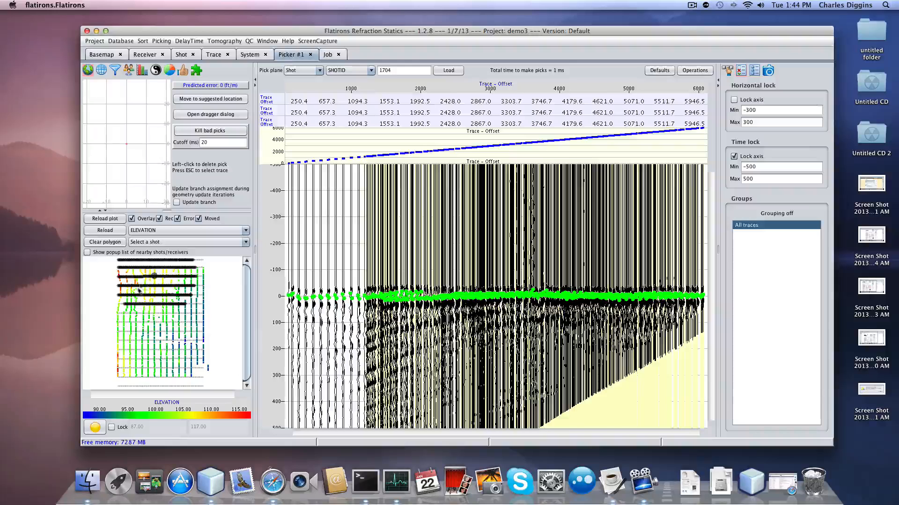
{"action": "left_click", "coordinate": [137, 307]}
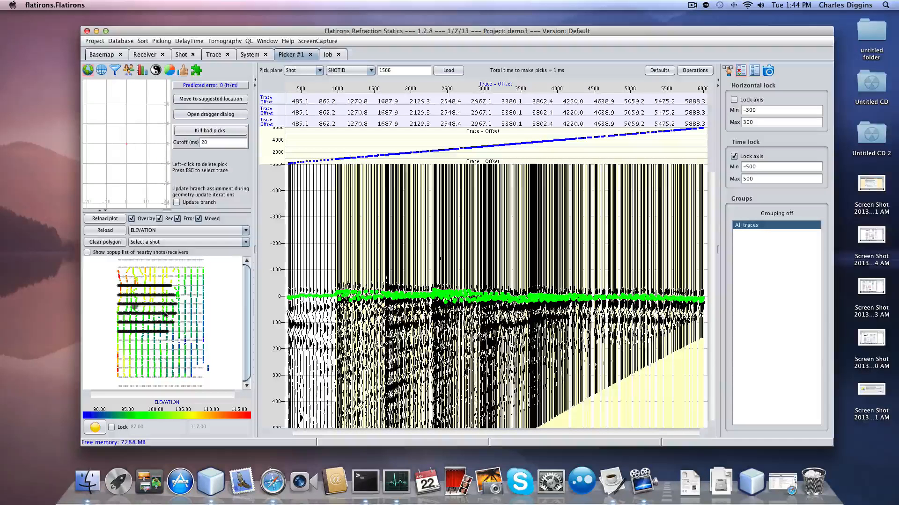
Step: Run the threshold auto picker in batch, adding its pick entry to the trace table
{"action": "left_click", "coordinate": [116, 70]}
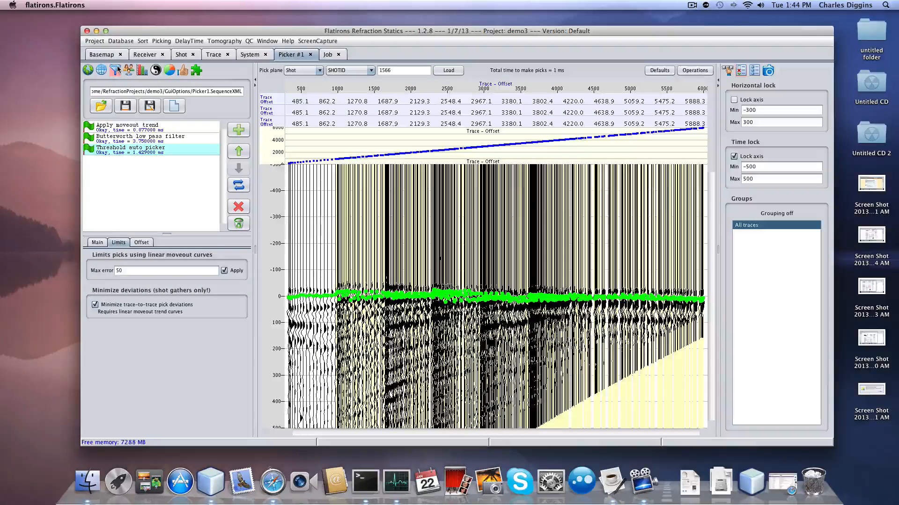
{"action": "left_click", "coordinate": [97, 243]}
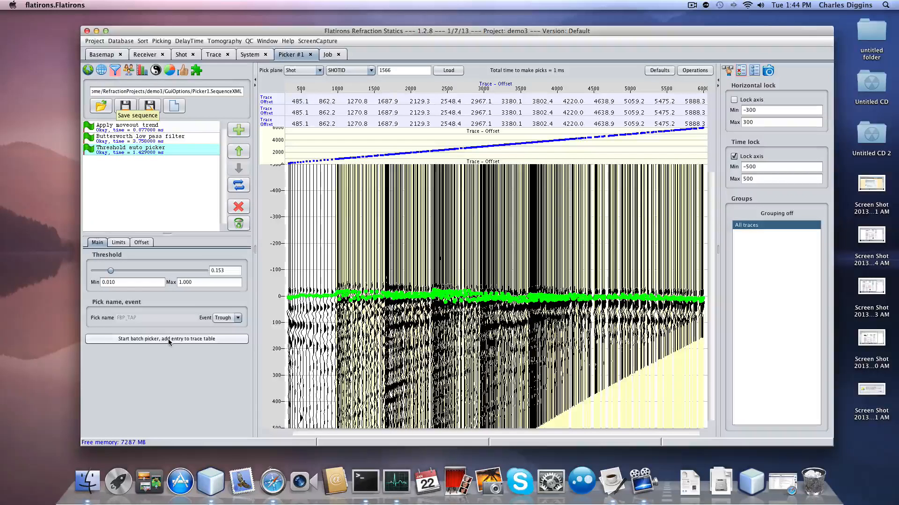
{"action": "left_click", "coordinate": [168, 339]}
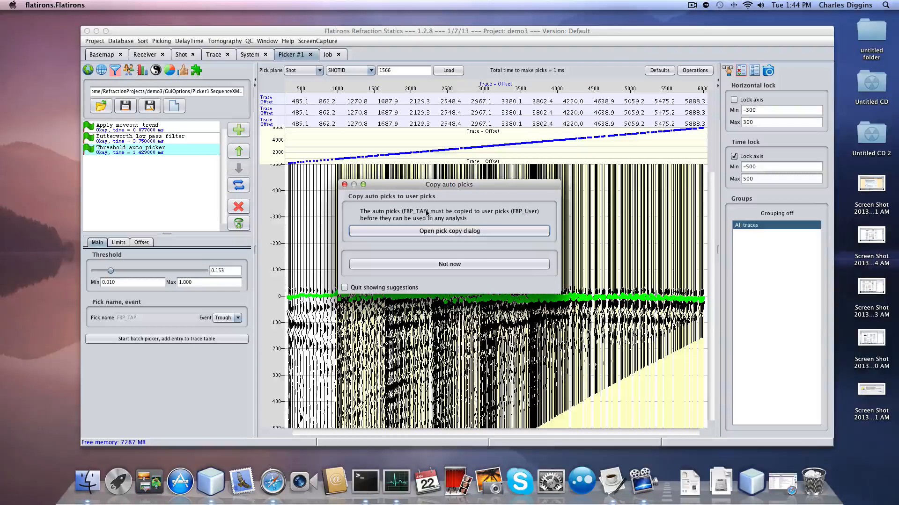
Step: Copy the FBP_TAP picks to FBP_User, overwriting valid pick times, and dismiss the branch assignment suggestion
{"action": "left_click", "coordinate": [463, 231]}
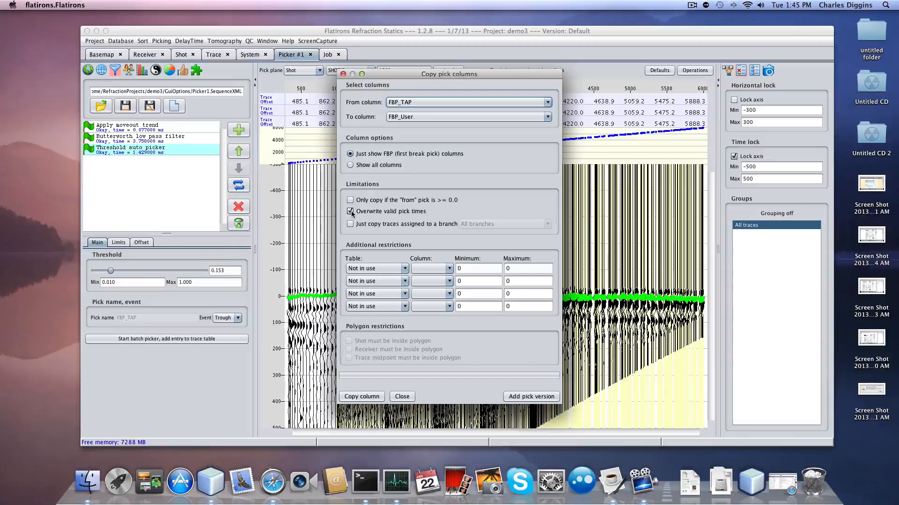
{"action": "left_click", "coordinate": [370, 397]}
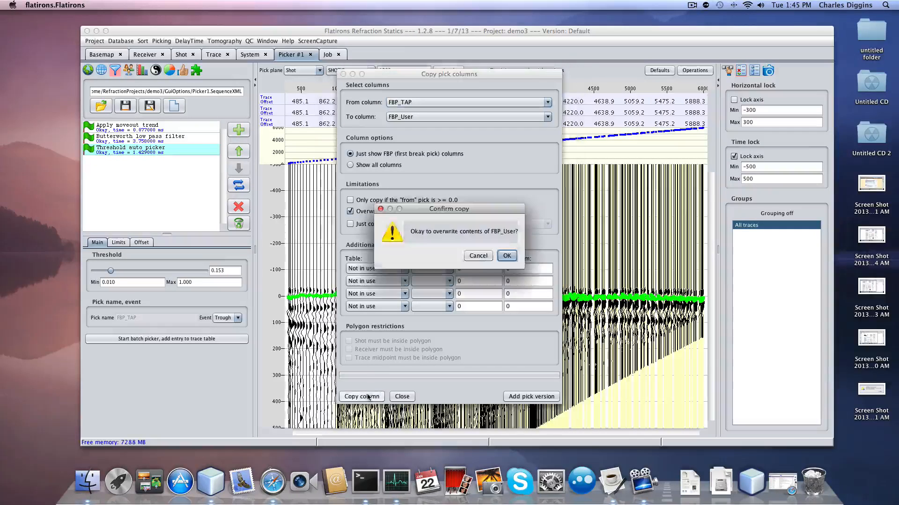
{"action": "left_click", "coordinate": [507, 256]}
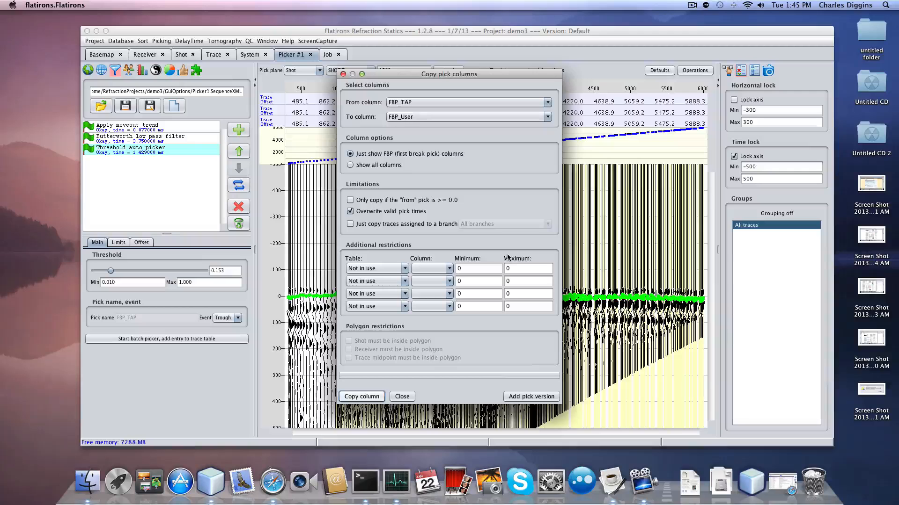
{"action": "left_click", "coordinate": [401, 398]}
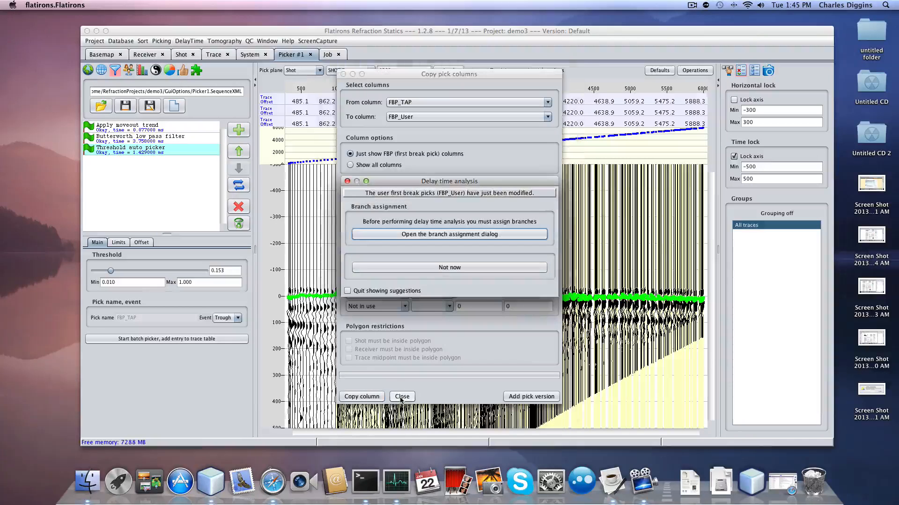
{"action": "left_click", "coordinate": [348, 181]}
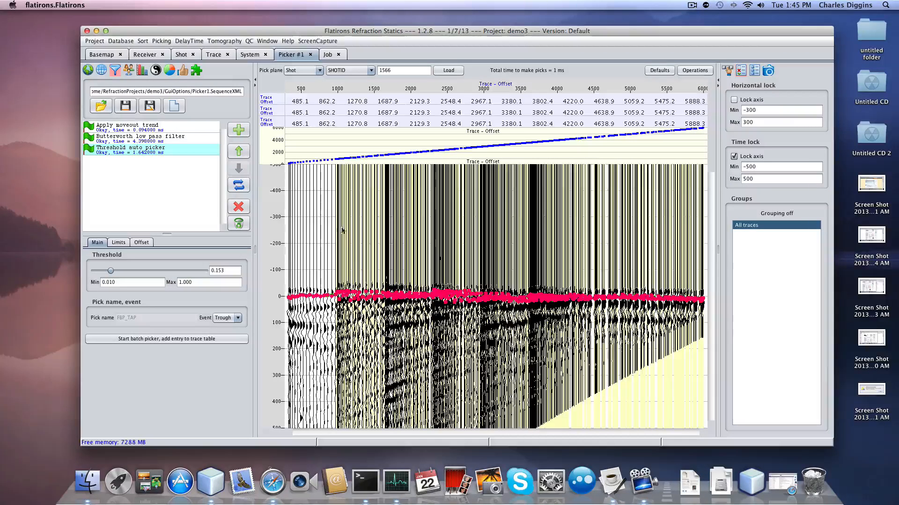
Step: Delete the Threshold auto picker from the processing sequence and manually repick the first breaks on the traces around the 1500 offset
{"action": "left_click_drag", "start_coordinate": [362, 267], "coordinate": [414, 307]}
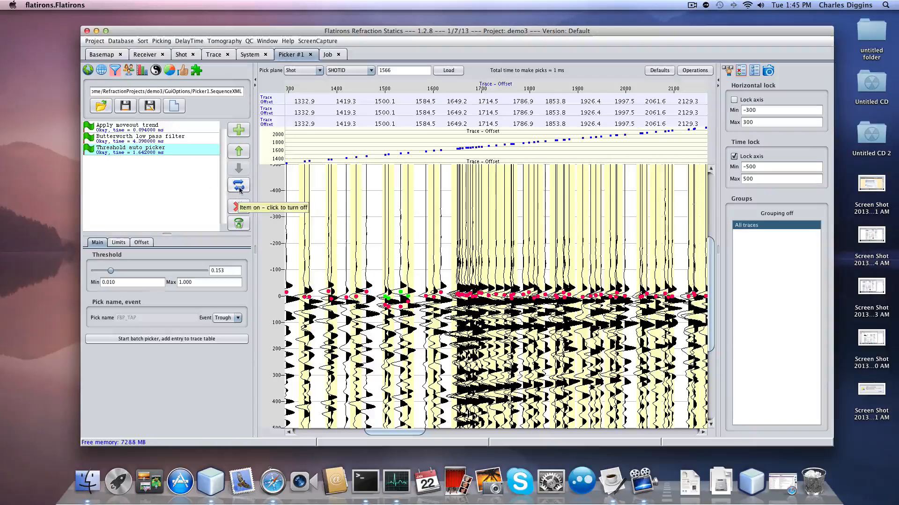
{"action": "left_click", "coordinate": [242, 206]}
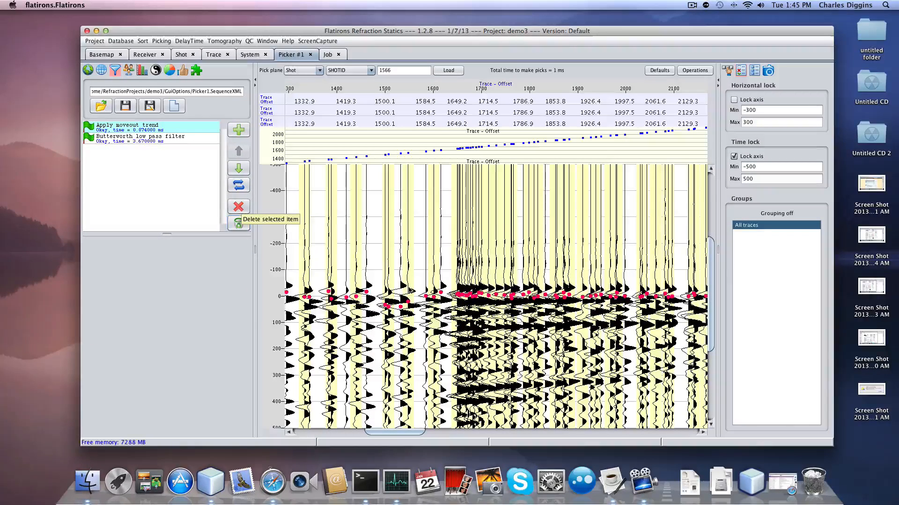
{"action": "left_click_drag", "start_coordinate": [378, 292], "coordinate": [412, 294]}
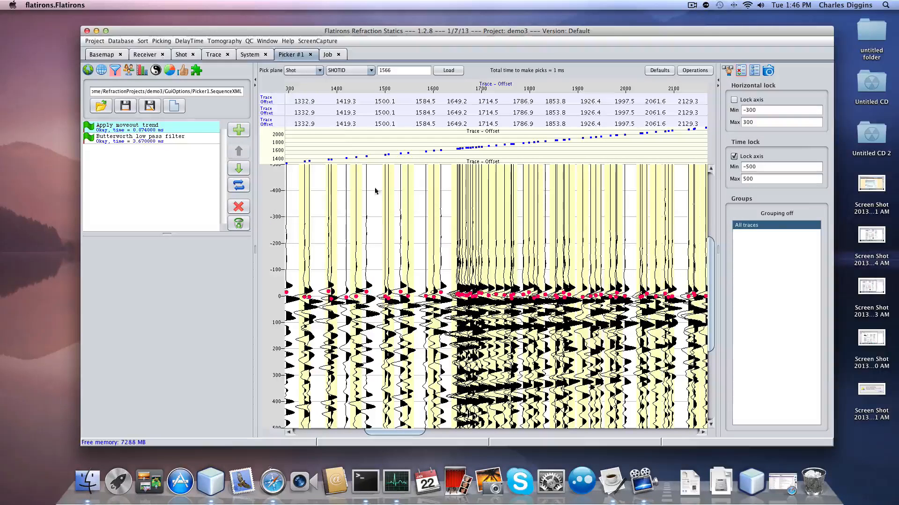
Step: Sort the traces by receiver LINENUMBER and POINTNUMBER with even spacing, and bring back the elevation survey map
{"action": "left_click", "coordinate": [142, 72]}
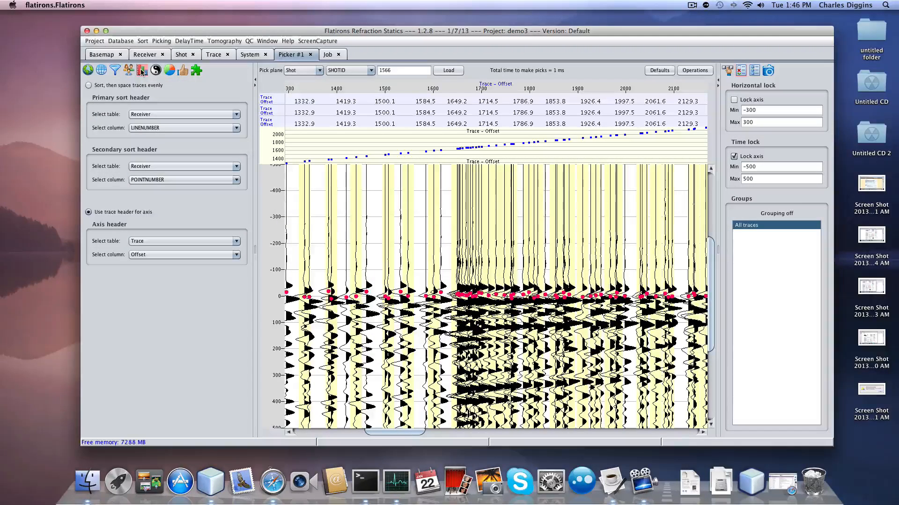
{"action": "left_click", "coordinate": [94, 85]}
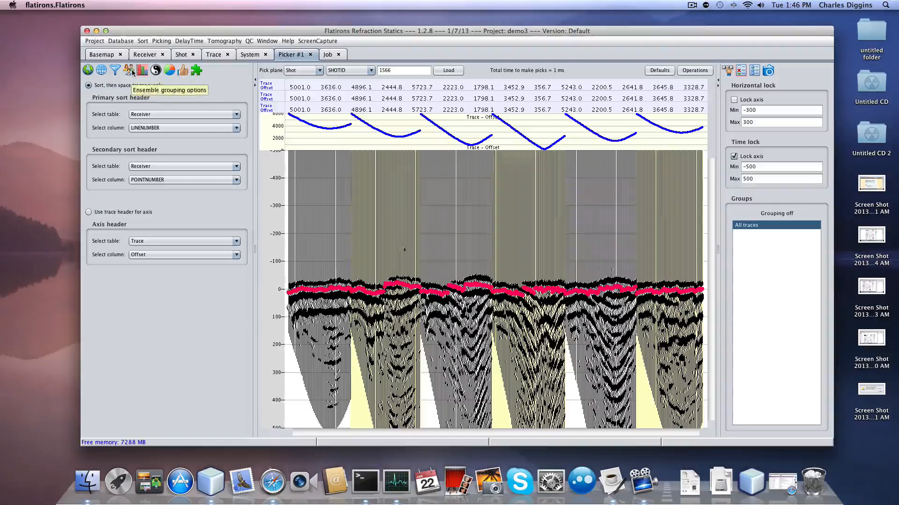
{"action": "left_click", "coordinate": [89, 70]}
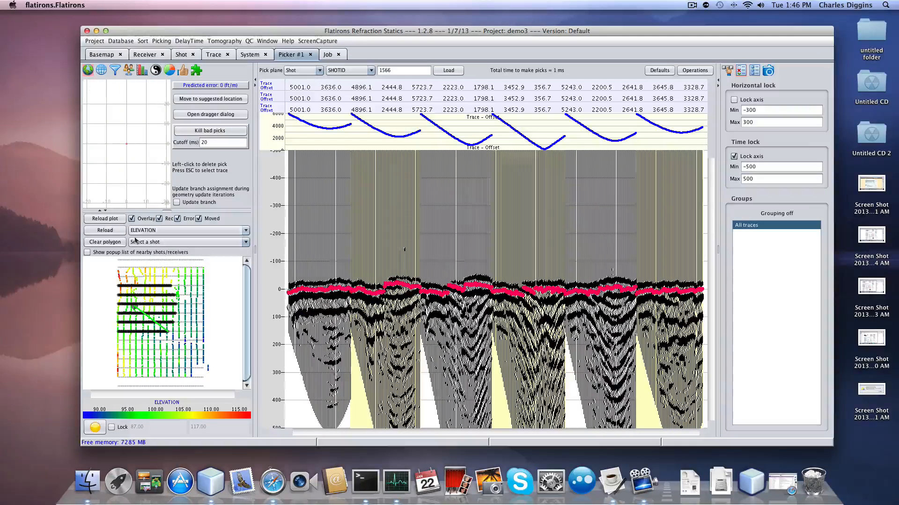
Step: Examine the picks on shots in the survey's upper-right area, looking closely at the fifth receiver line of shot 1765
{"action": "left_click", "coordinate": [191, 294]}
{"action": "left_click", "coordinate": [193, 320]}
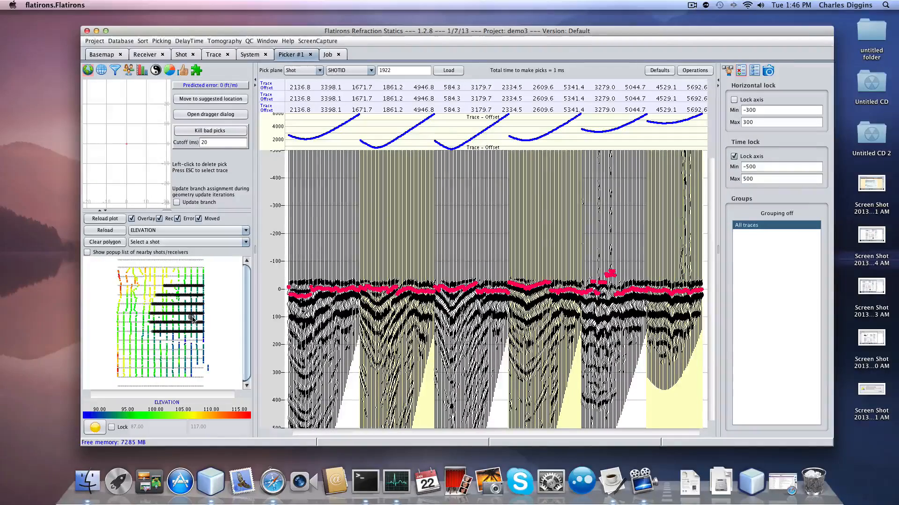
{"action": "left_click", "coordinate": [185, 331]}
{"action": "left_click", "coordinate": [197, 291]}
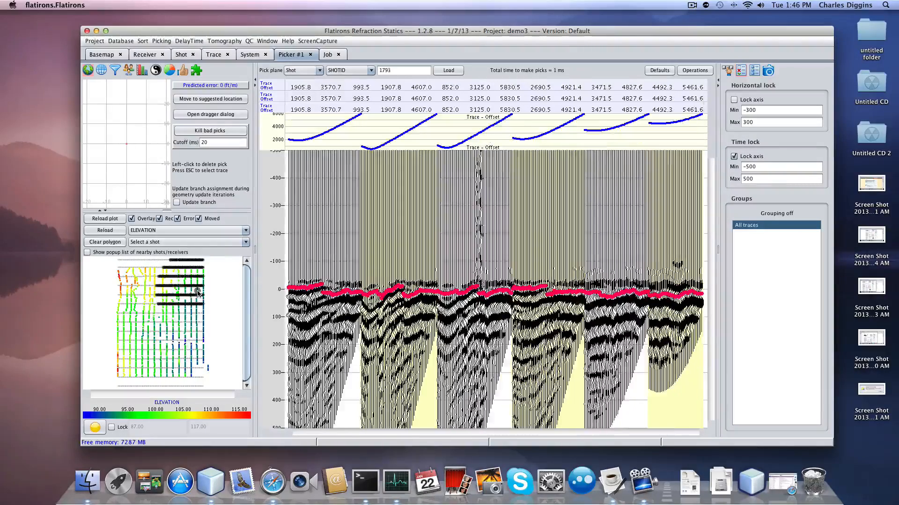
{"action": "left_click", "coordinate": [183, 286]}
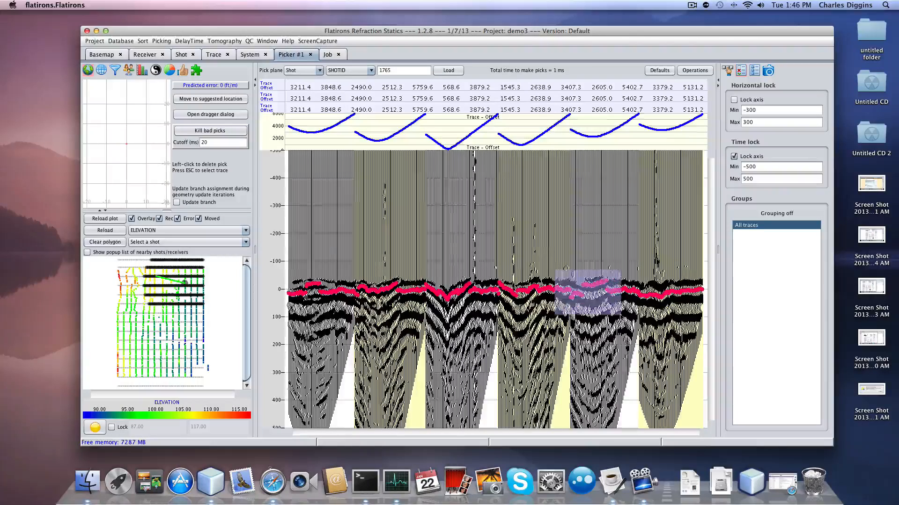
{"action": "left_click", "coordinate": [184, 283]}
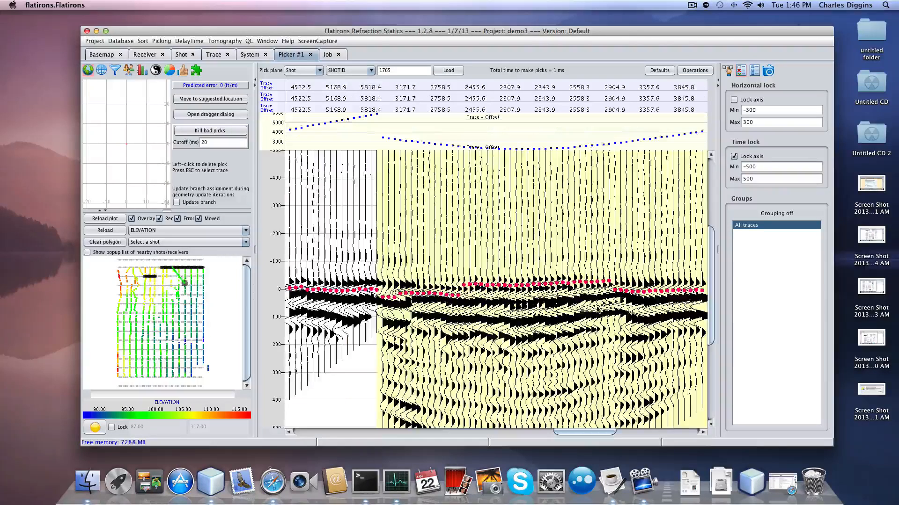
{"action": "right_click", "coordinate": [551, 288]}
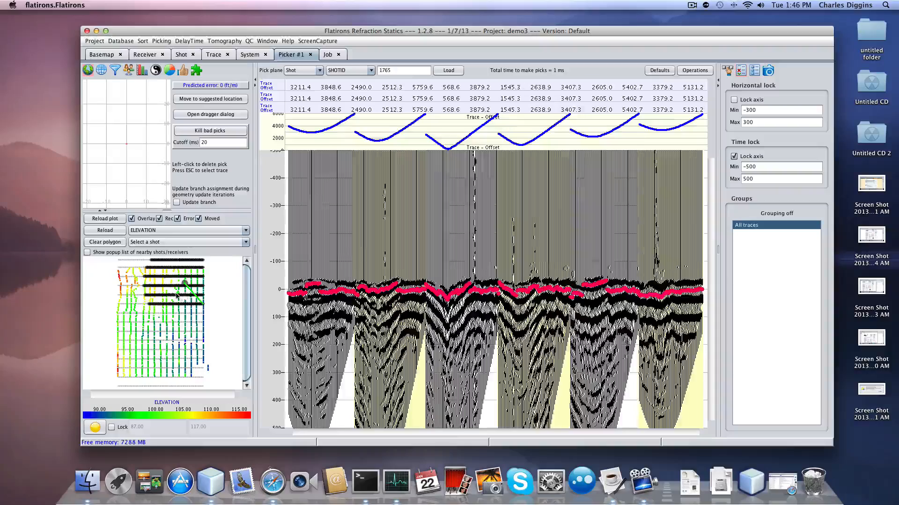
Step: Compare the picks on further shots across the upper and central right half of the survey for jumps between cycles
{"action": "left_click", "coordinate": [177, 295]}
{"action": "left_click", "coordinate": [180, 302]}
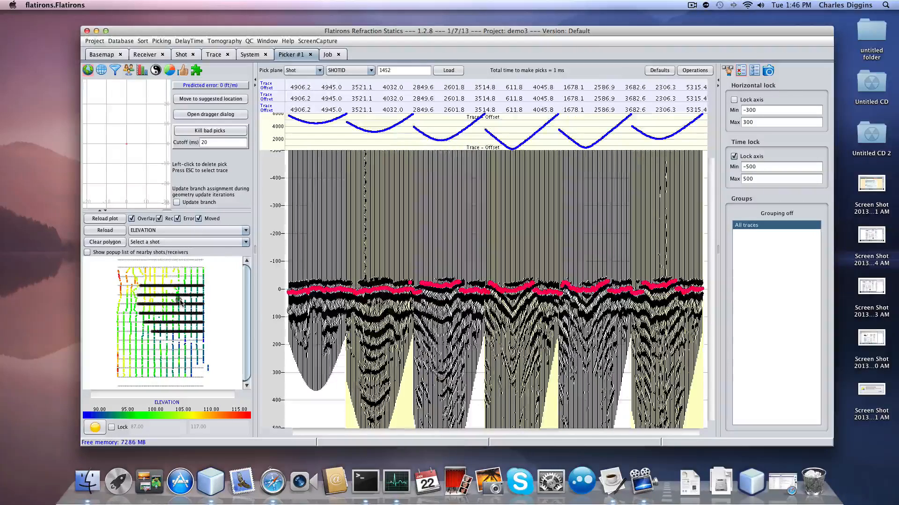
{"action": "left_click", "coordinate": [206, 310]}
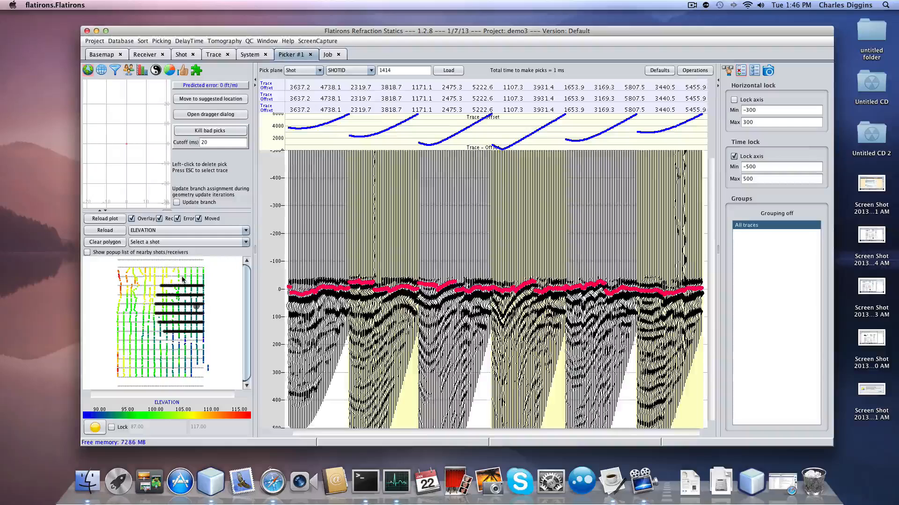
{"action": "left_click", "coordinate": [177, 297]}
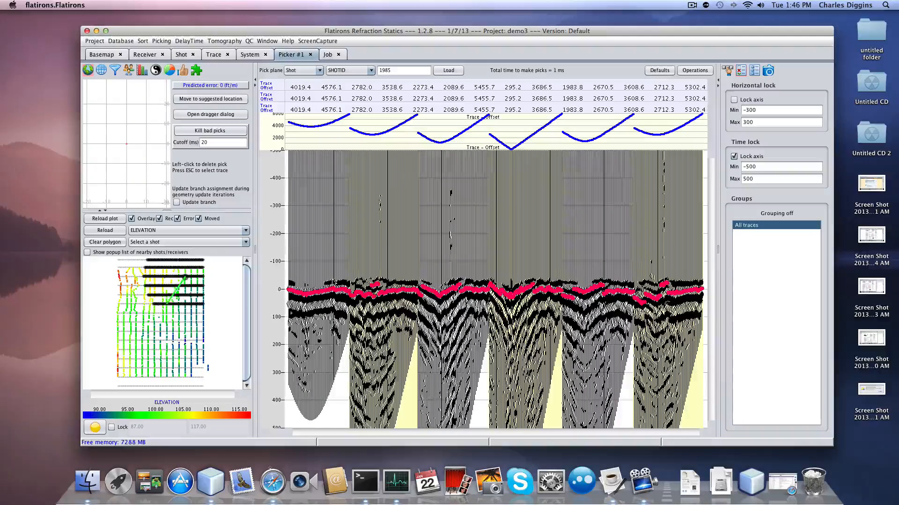
{"action": "left_click", "coordinate": [170, 291]}
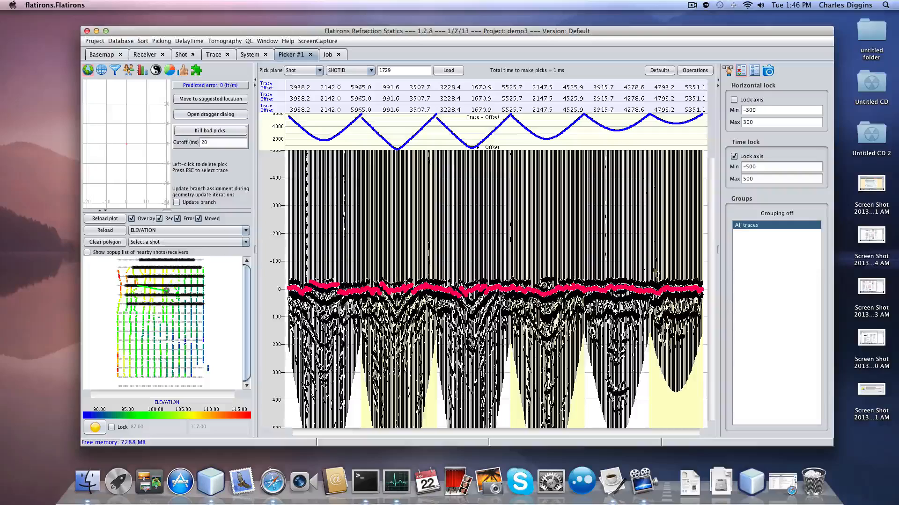
{"action": "left_click", "coordinate": [187, 294]}
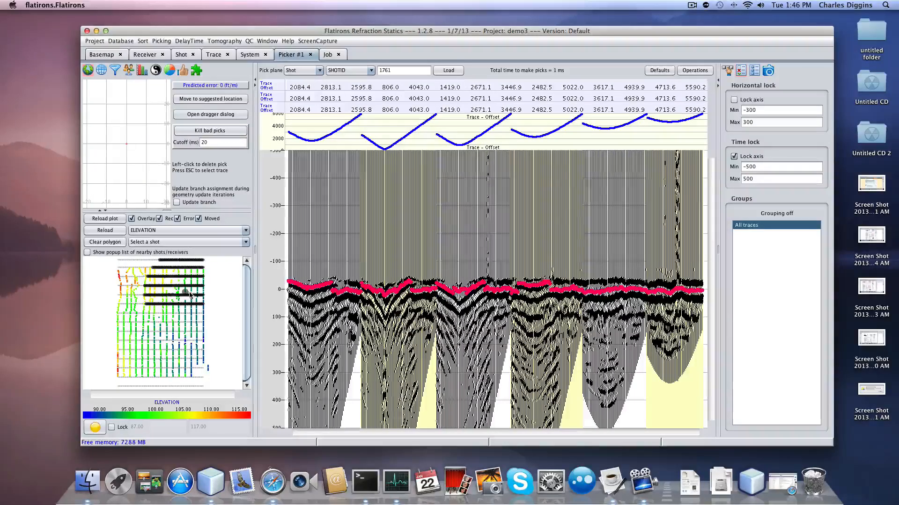
{"action": "left_click", "coordinate": [194, 305]}
{"action": "left_click", "coordinate": [185, 321]}
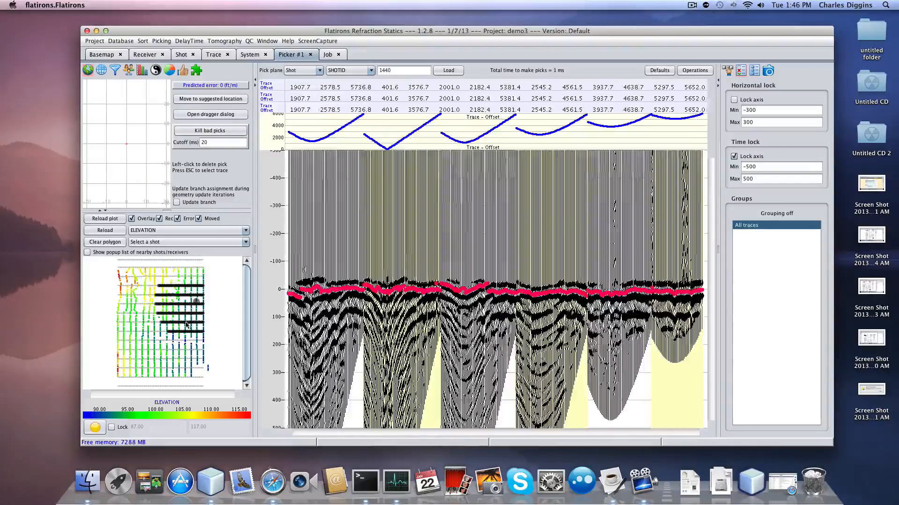
Step: Examine the receiver-sorted picks on shots swept across the whole survey map, comparing the left, lower and right areas for consistency
{"action": "left_click", "coordinate": [174, 354]}
{"action": "left_click", "coordinate": [158, 337]}
{"action": "left_click", "coordinate": [144, 319]}
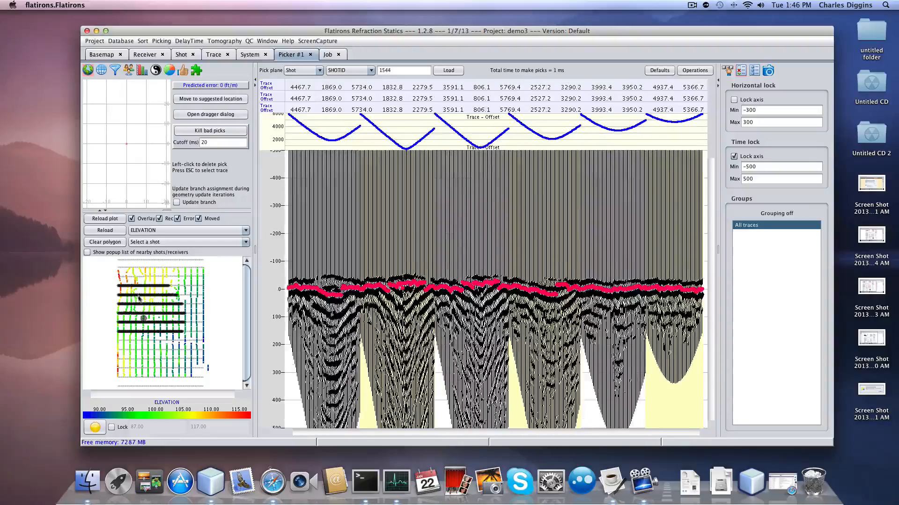
{"action": "left_click", "coordinate": [152, 313]}
{"action": "left_click", "coordinate": [168, 334]}
{"action": "left_click", "coordinate": [183, 351]}
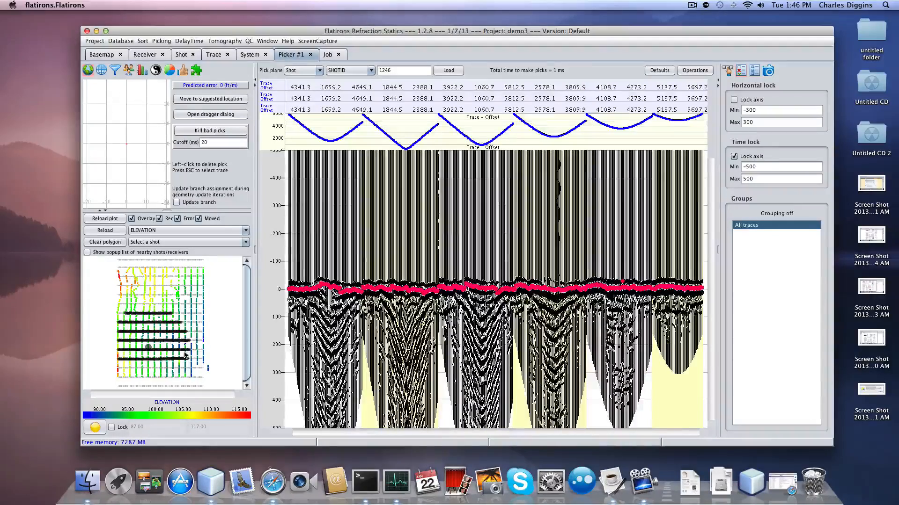
{"action": "left_click", "coordinate": [186, 346]}
{"action": "left_click", "coordinate": [190, 328]}
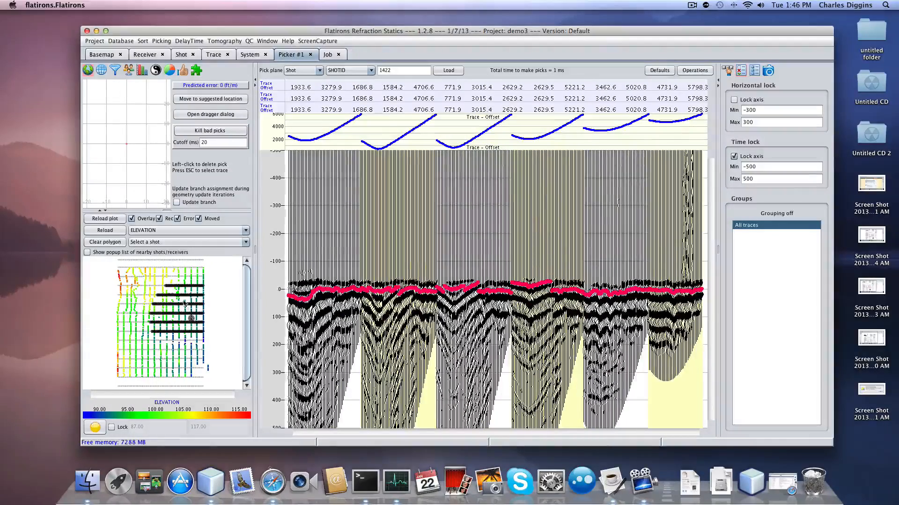
{"action": "left_click", "coordinate": [168, 302]}
{"action": "left_click", "coordinate": [142, 297]}
{"action": "left_click", "coordinate": [143, 288]}
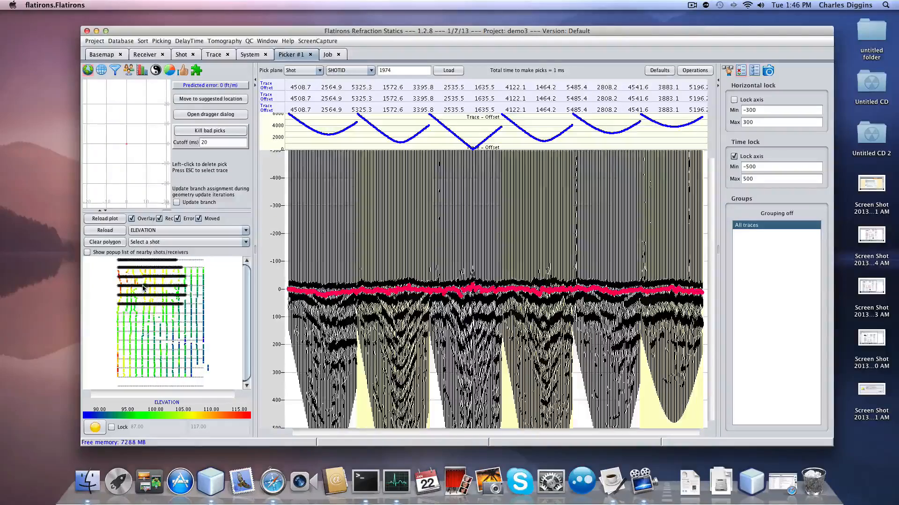
{"action": "left_click", "coordinate": [178, 286]}
{"action": "left_click", "coordinate": [185, 306]}
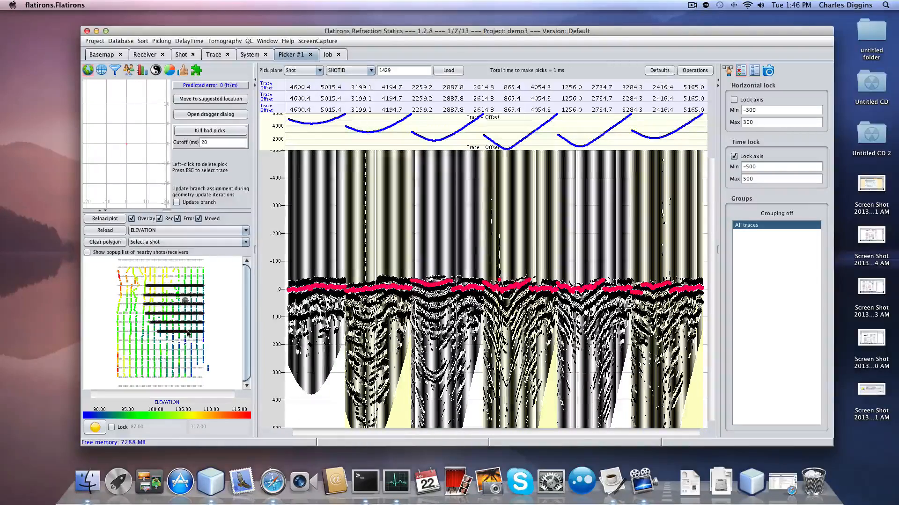
{"action": "left_click", "coordinate": [189, 351]}
{"action": "left_click", "coordinate": [185, 357]}
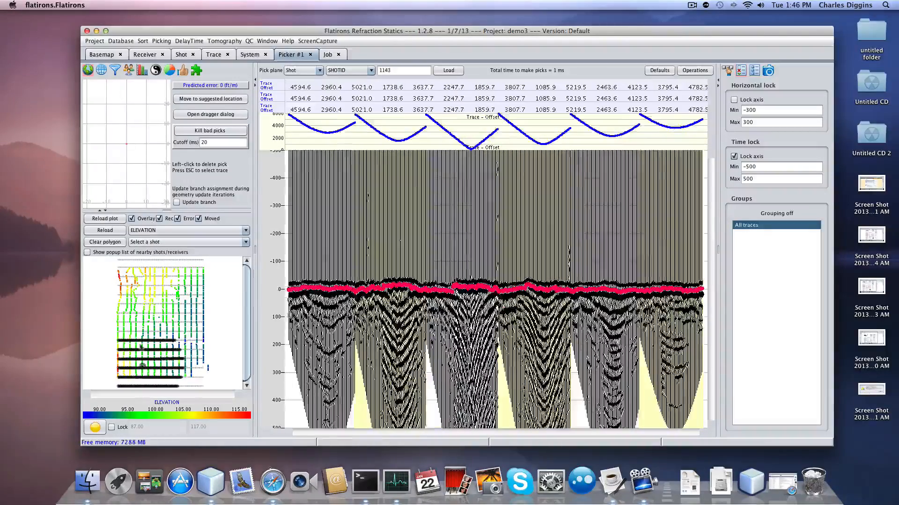
{"action": "left_click", "coordinate": [183, 349]}
{"action": "left_click", "coordinate": [180, 343]}
{"action": "left_click", "coordinate": [171, 325]}
{"action": "left_click", "coordinate": [156, 307]}
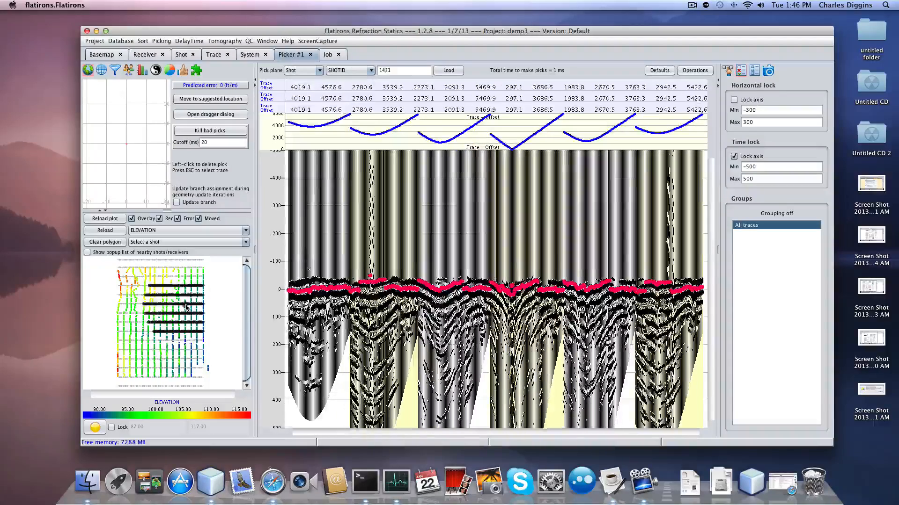
{"action": "left_click", "coordinate": [143, 290]}
{"action": "left_click", "coordinate": [143, 284]}
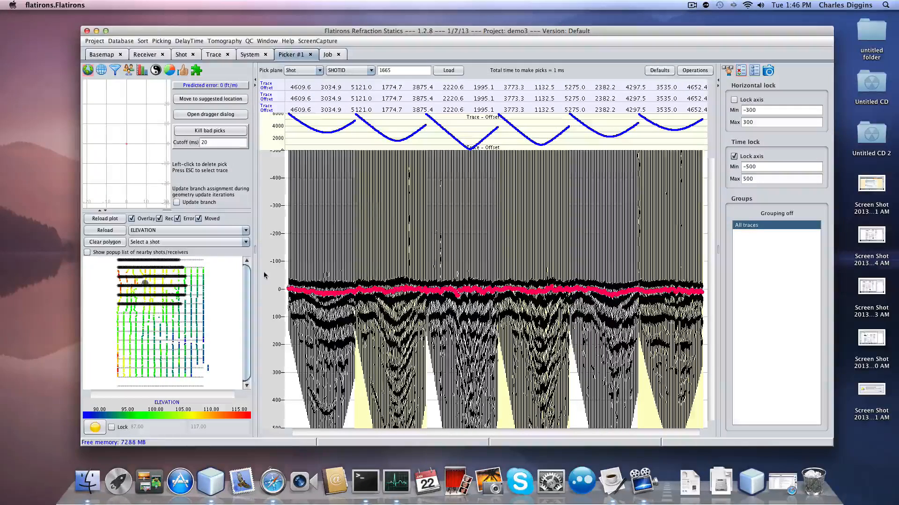